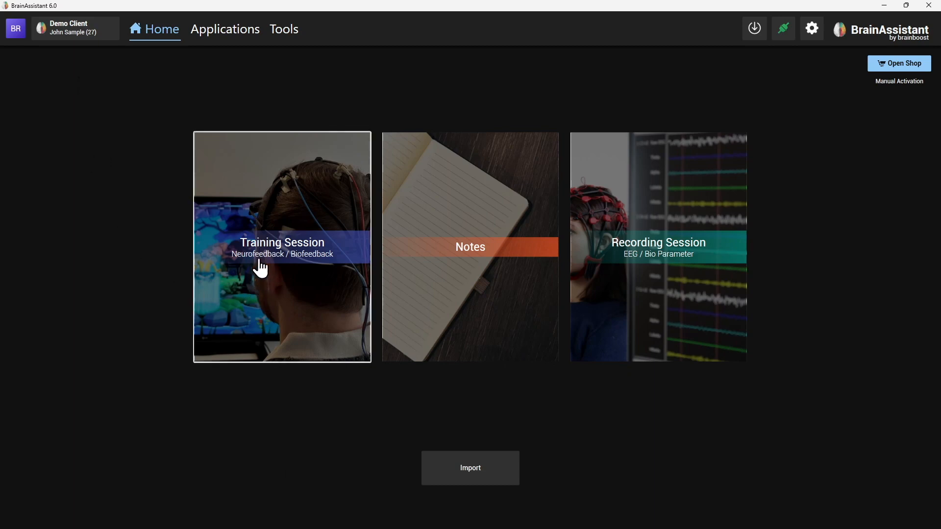
Step: Start a training session and select the Universal device for the EEG recording
click(338, 301)
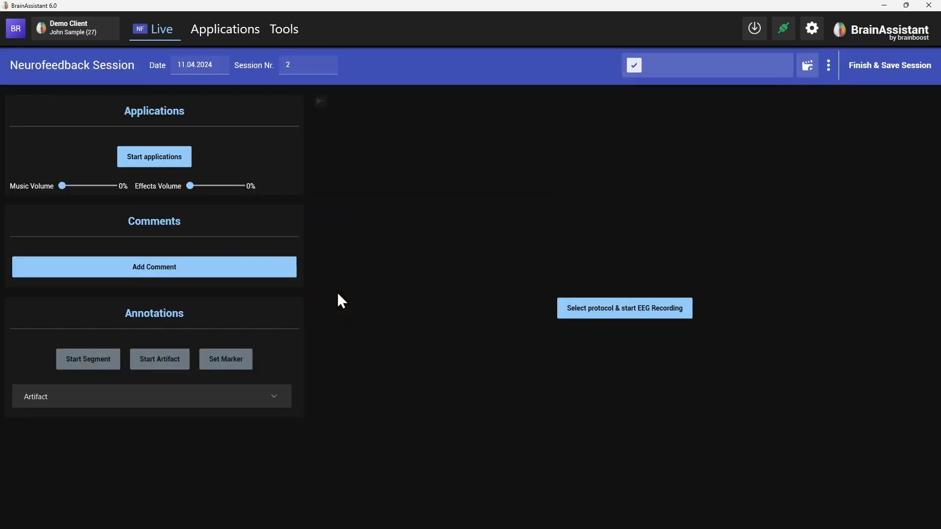
click(634, 321)
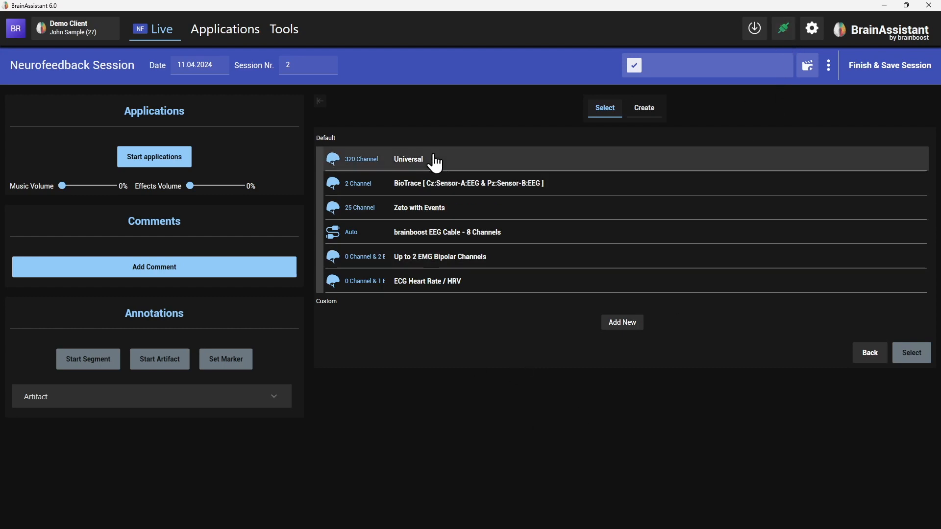
click(406, 161)
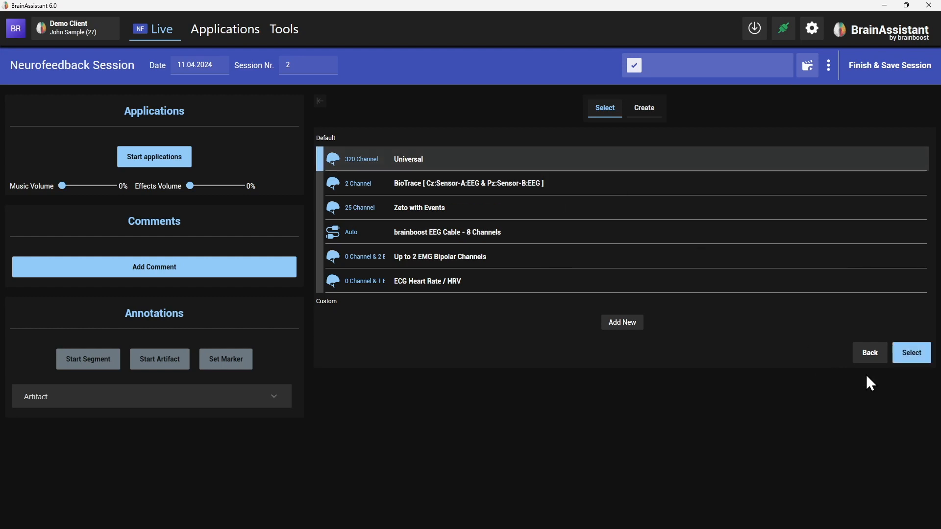
click(910, 360)
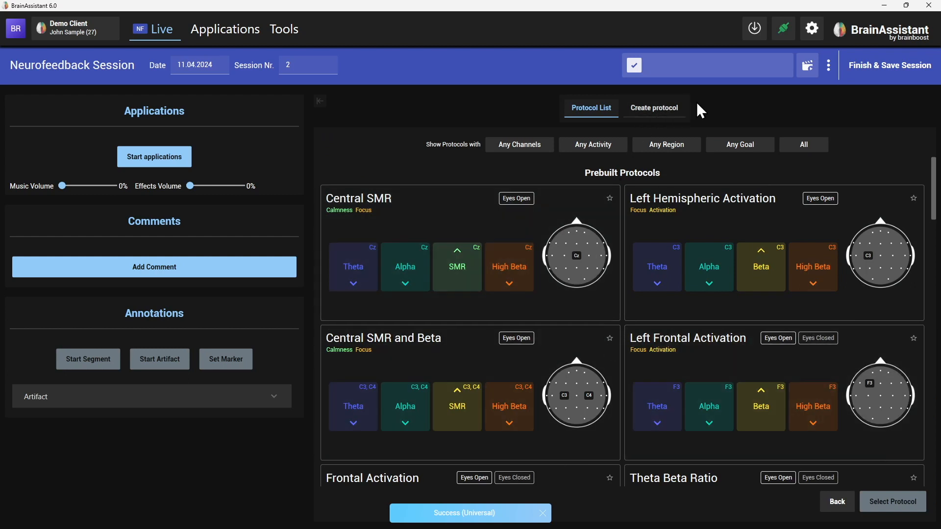
Step: Create a new protocol named "Webinar April 2024"
click(662, 108)
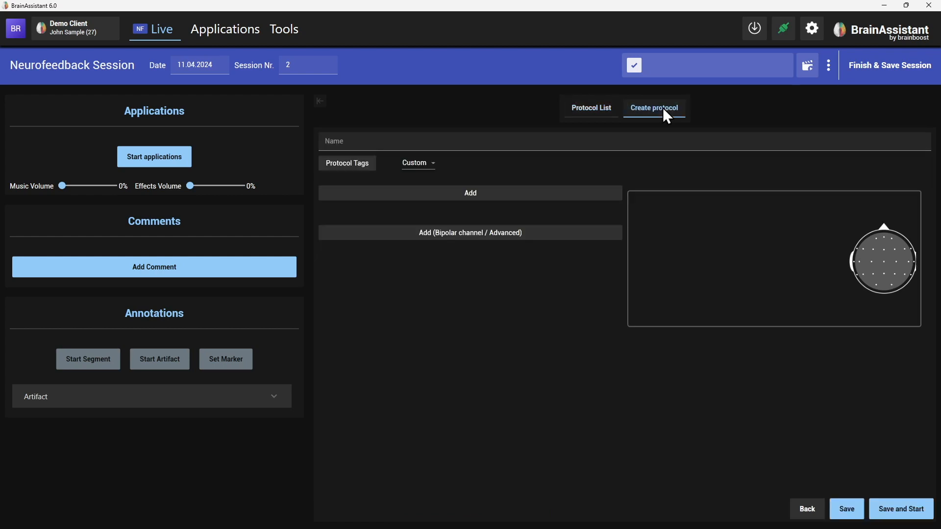
click(565, 142)
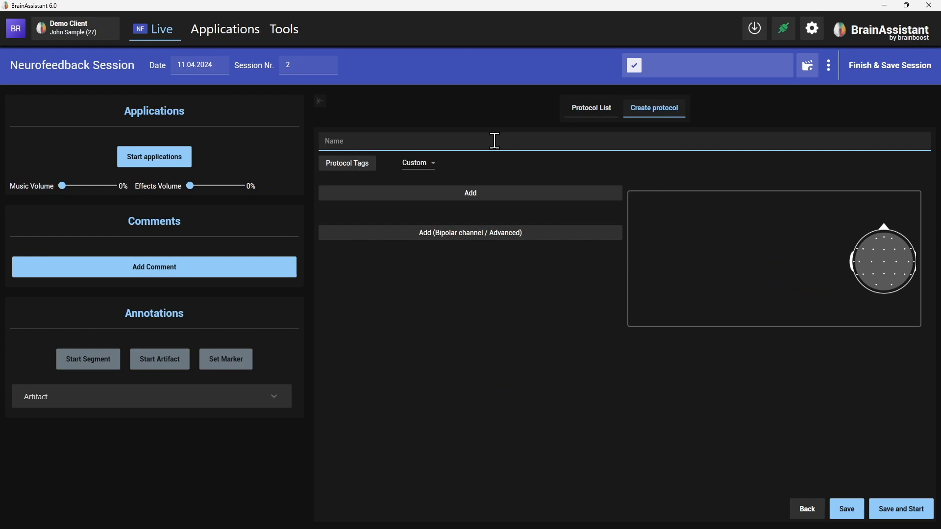
text(Webinar April 2024)
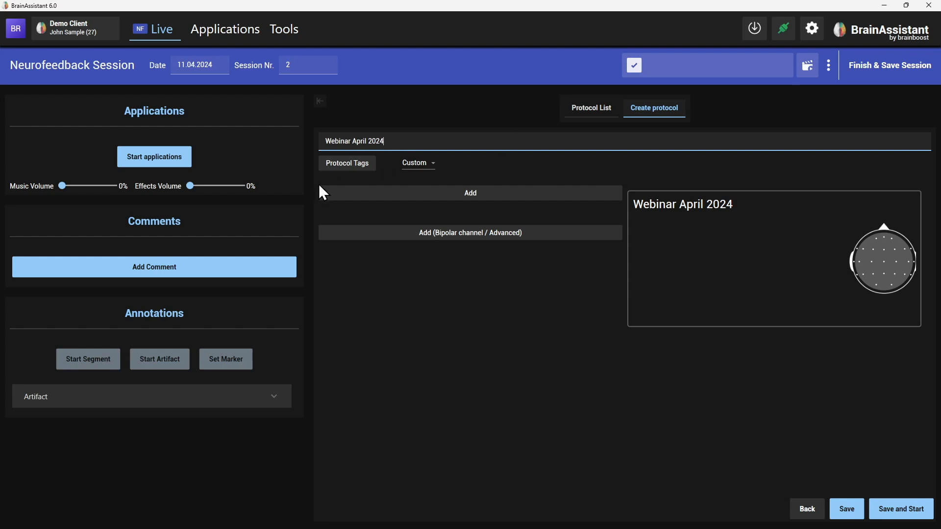
Step: Tag the protocol with Control and Flow
click(351, 164)
click(343, 212)
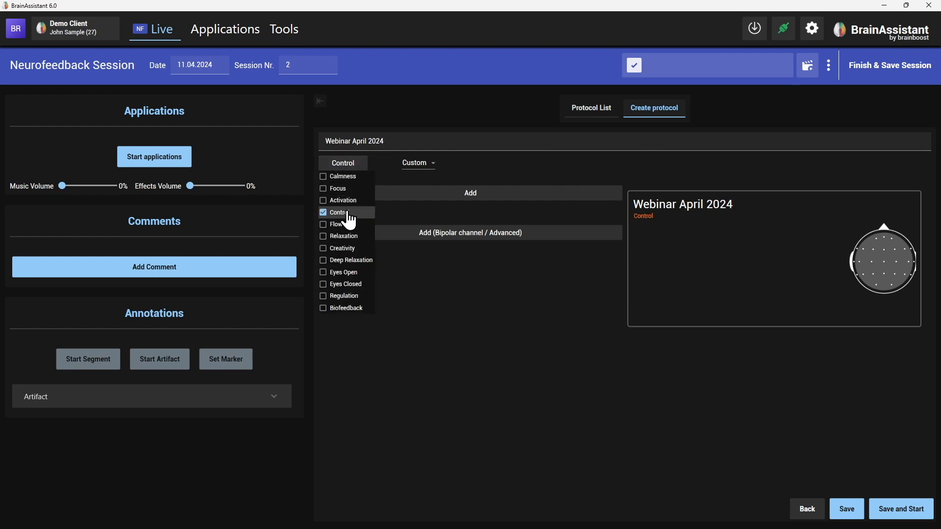
click(343, 225)
click(472, 277)
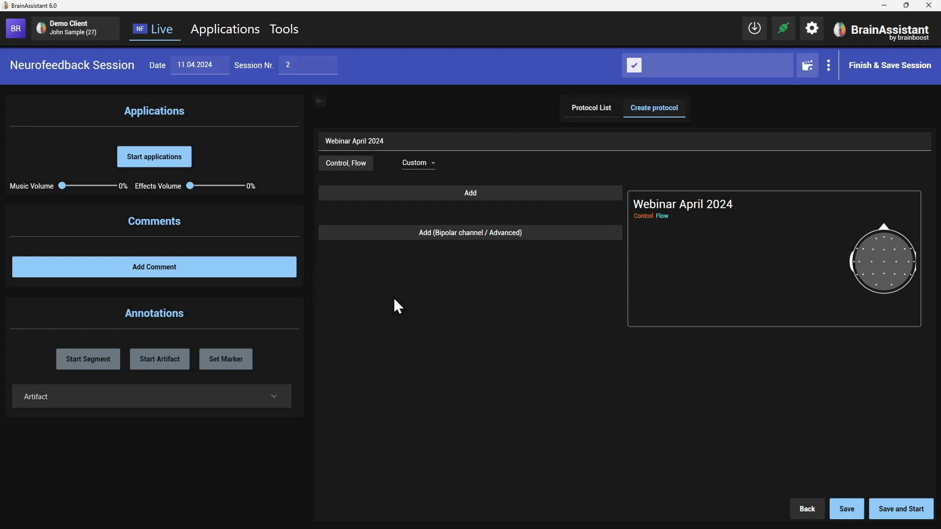
Step: Add a feedback band to the protocol and set its type to Custom
click(481, 196)
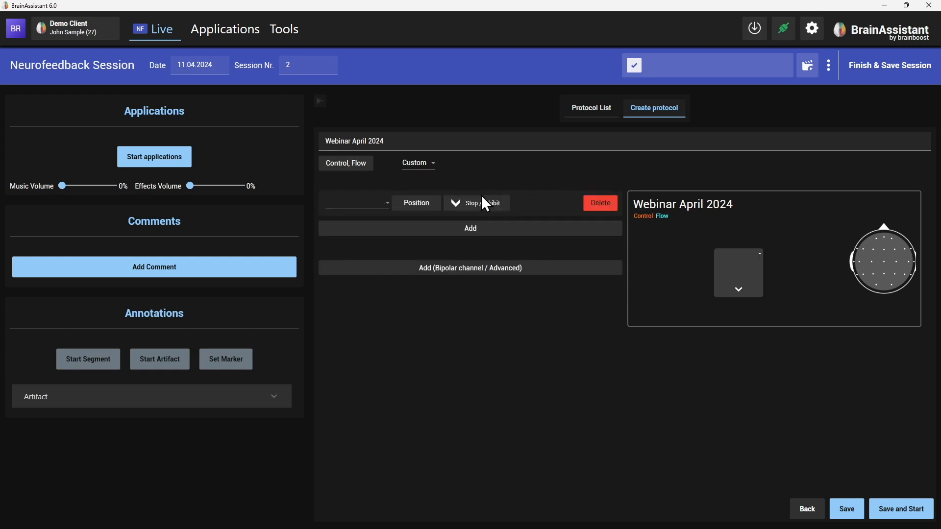
click(368, 204)
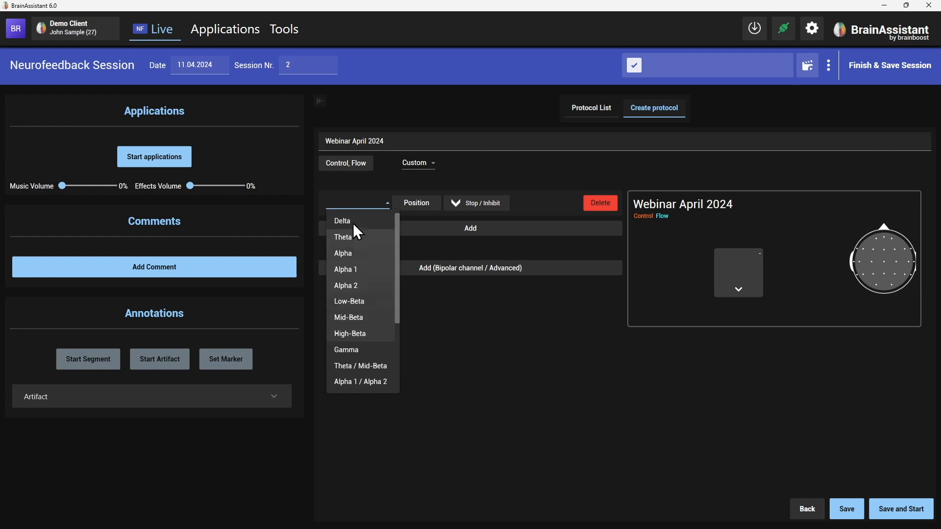
click(346, 240)
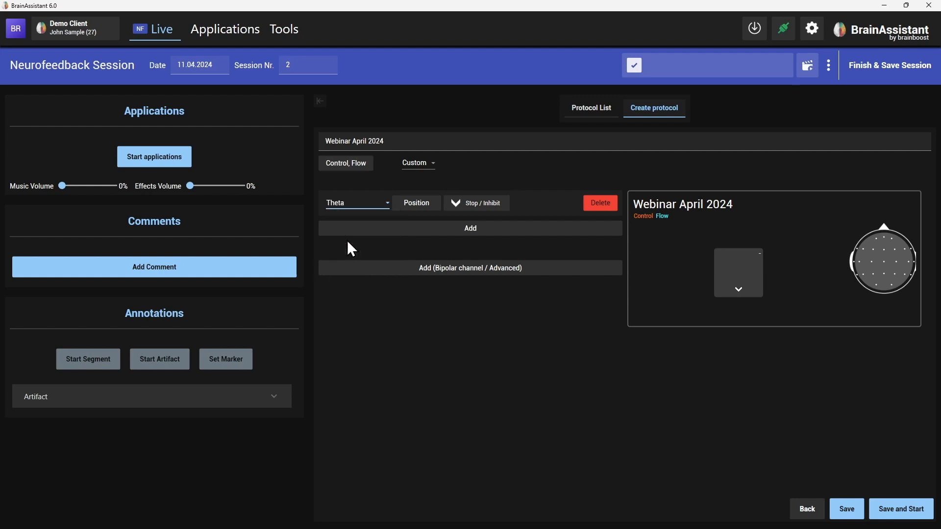
click(371, 206)
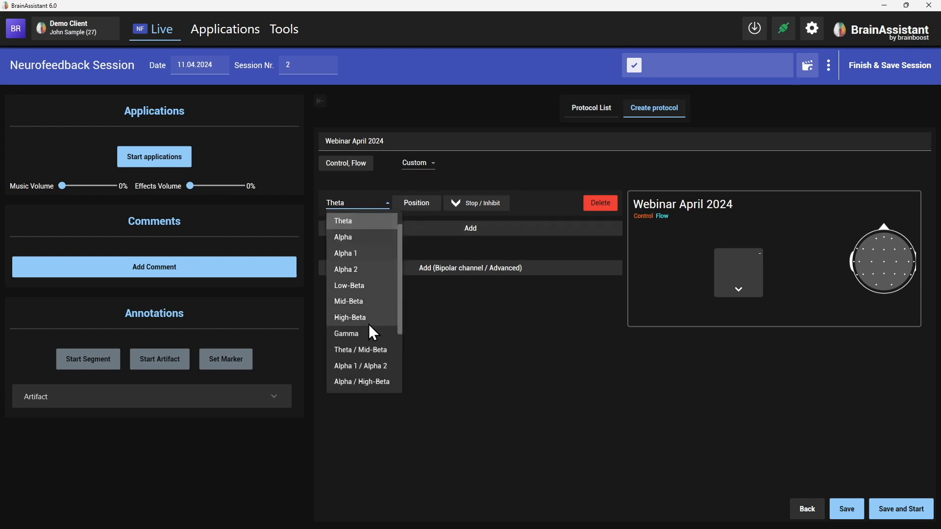
scroll(369, 324, down, 3)
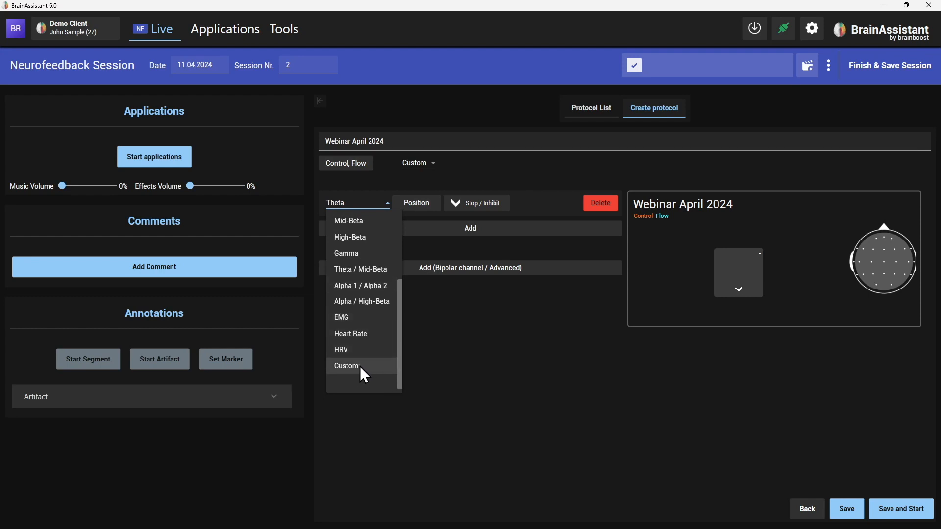
click(360, 366)
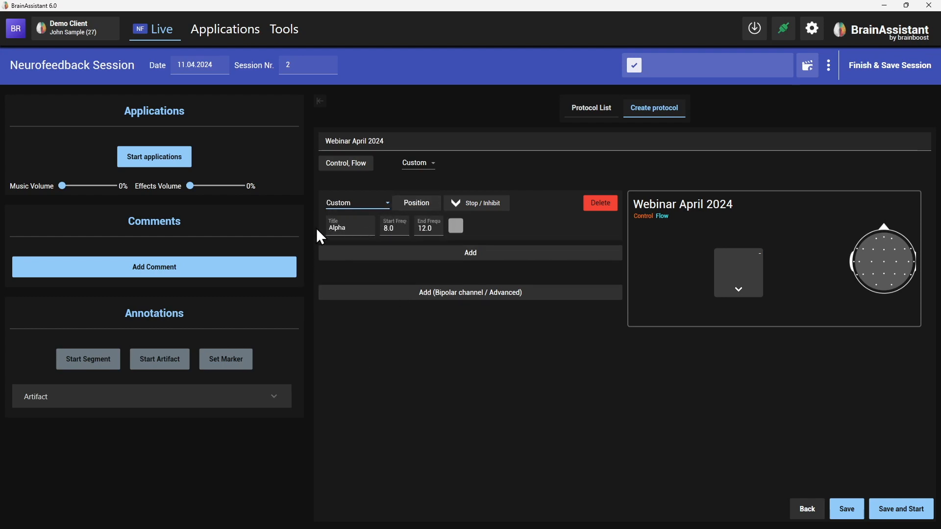
Step: Title the custom band "Test" and place it at position C3
drag(353, 226, 322, 226)
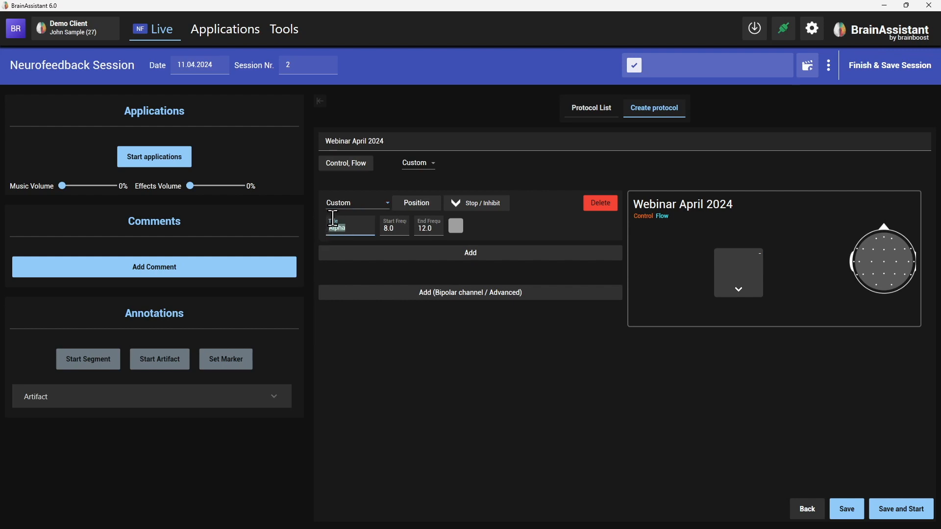
text(Test)
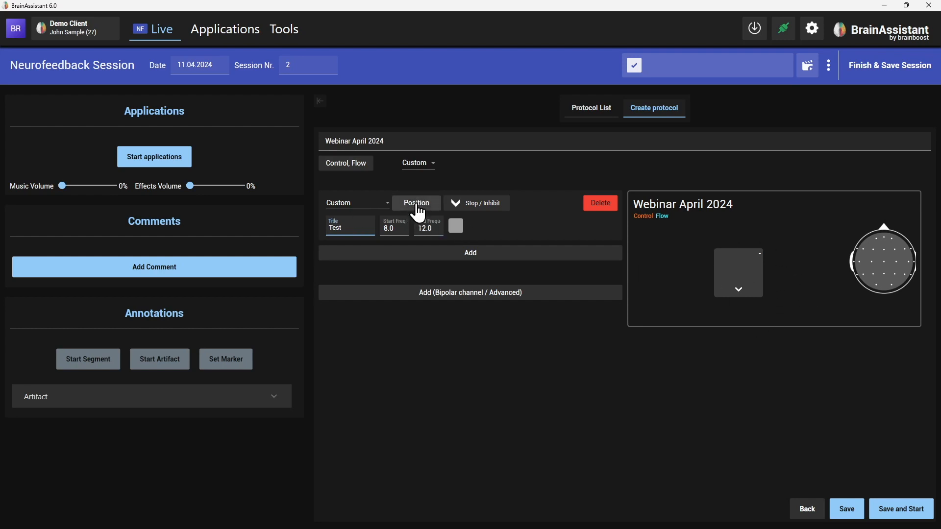
click(416, 205)
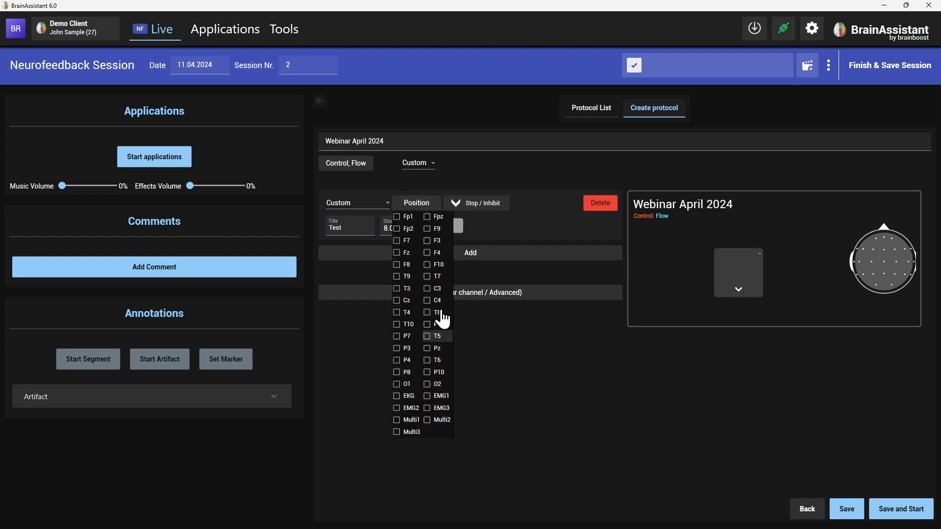
click(435, 289)
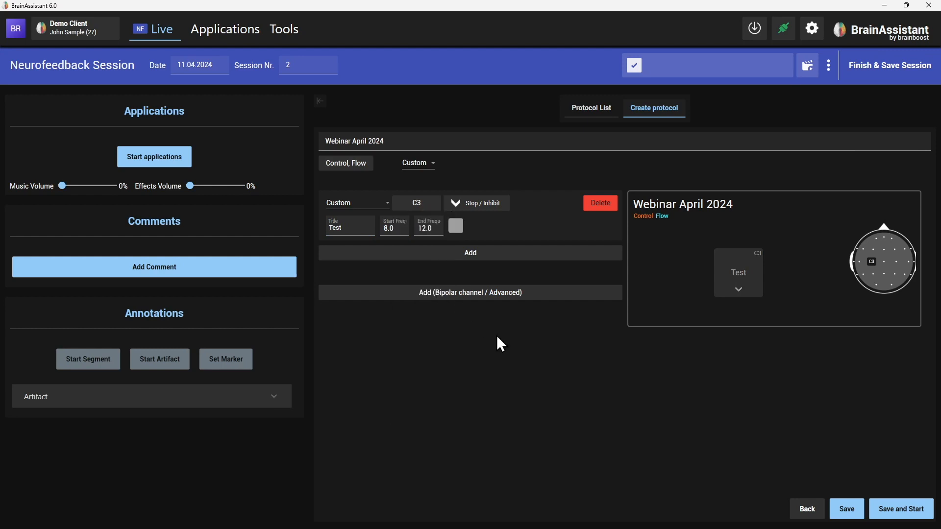
Step: Set the Test band's start frequency to 7.5 and end frequency to 9, and colour it blue
click(399, 229)
double_click(403, 227)
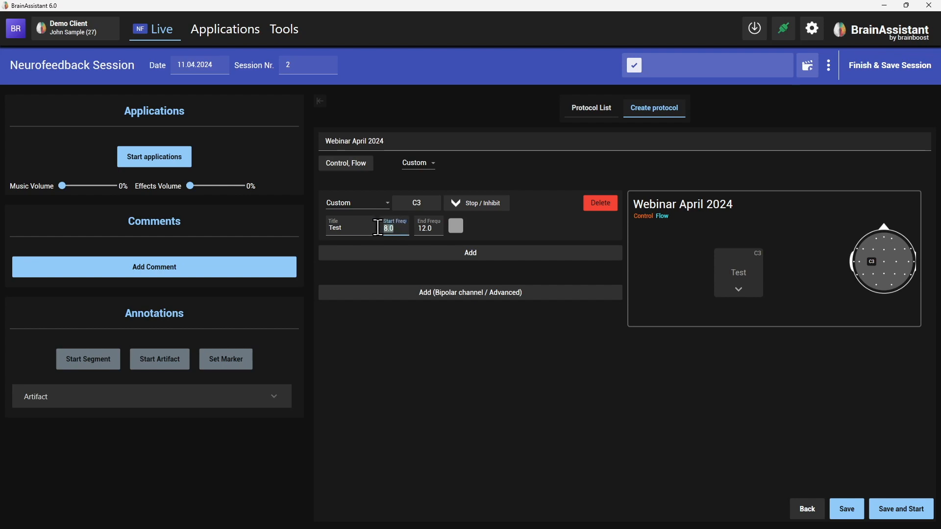
text(7.5)
double_click(425, 228)
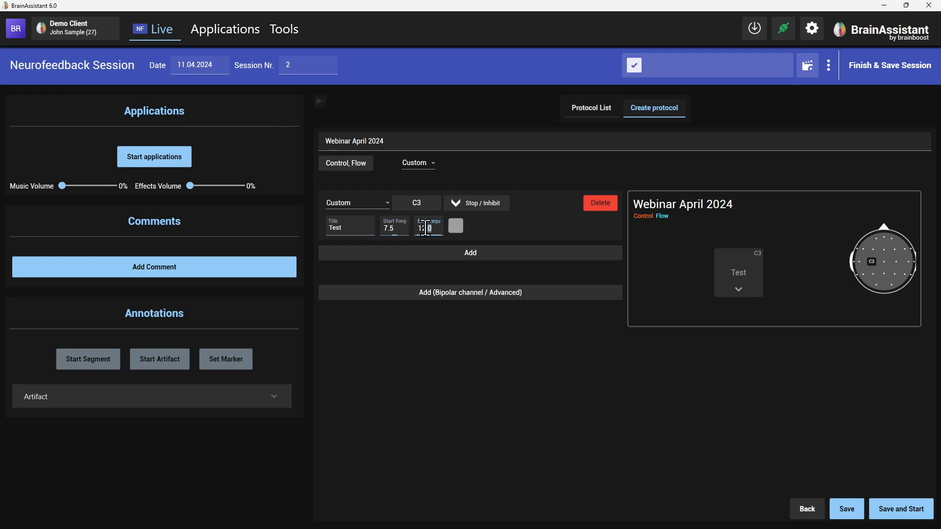
text(9)
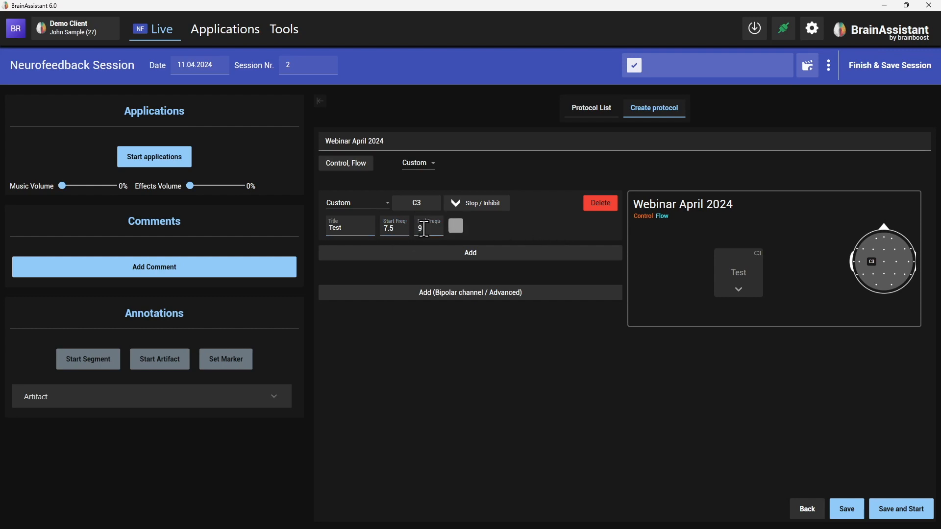
click(390, 228)
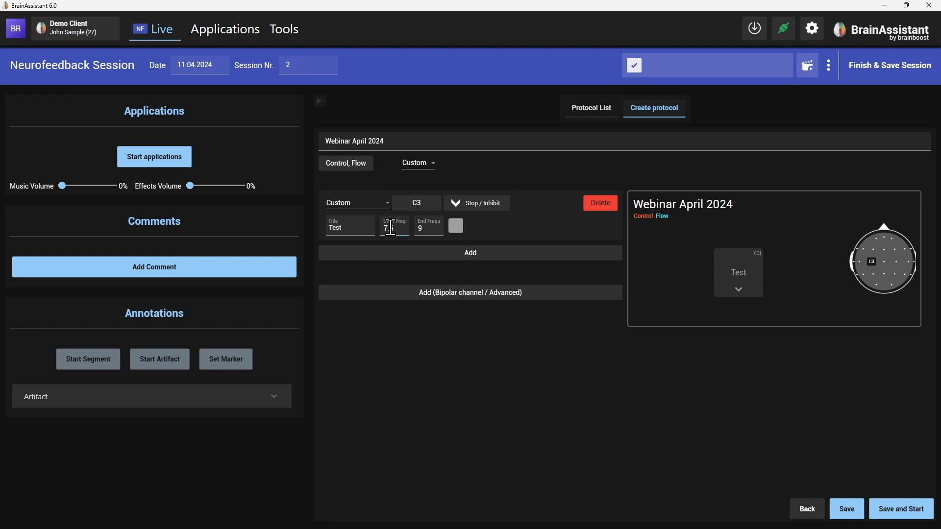
click(455, 226)
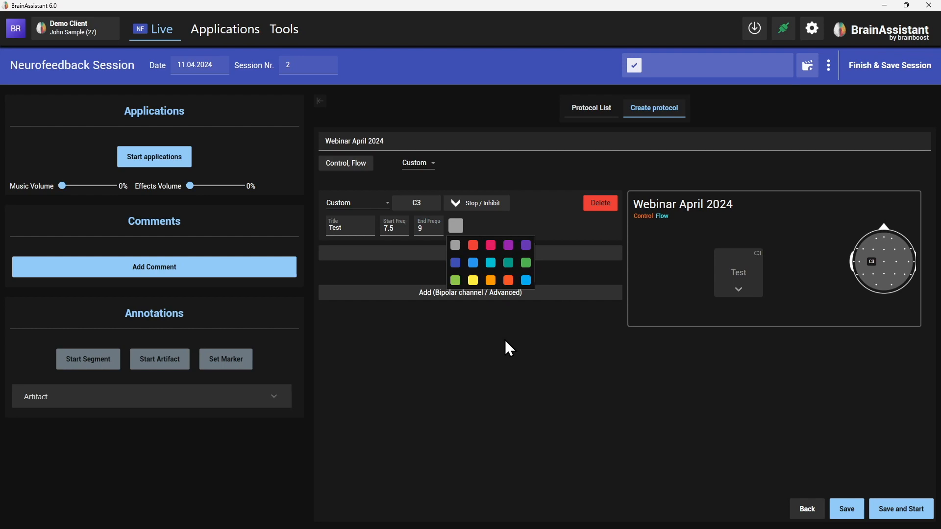
click(456, 265)
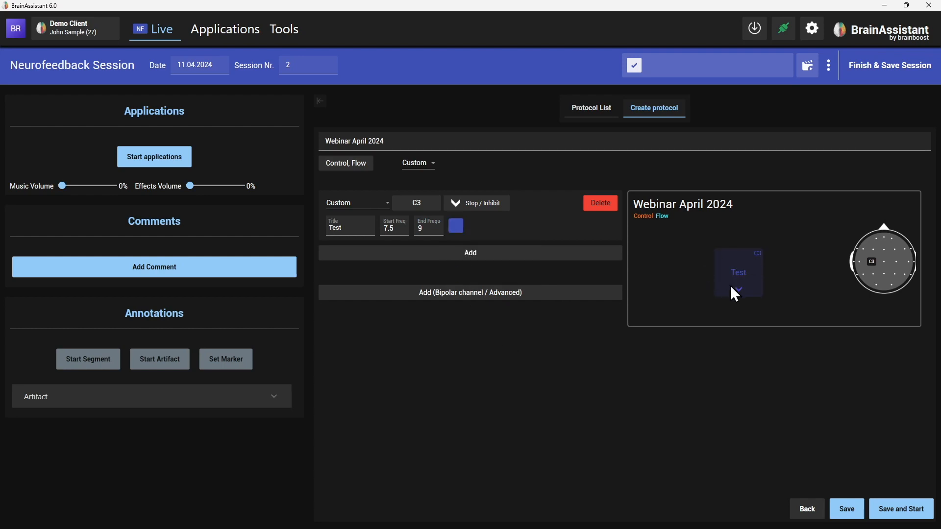
Step: Add a second band as Theta at position C3
click(395, 254)
click(365, 265)
click(355, 297)
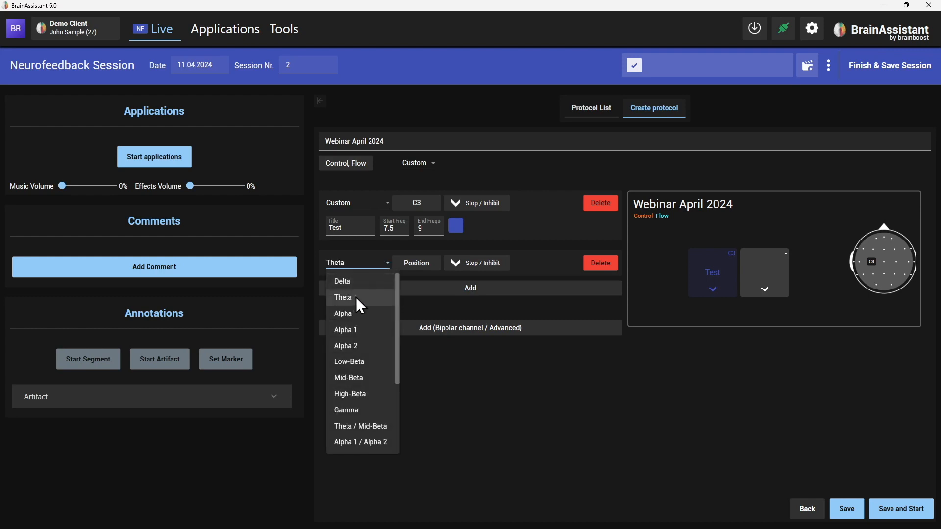
click(419, 264)
click(435, 348)
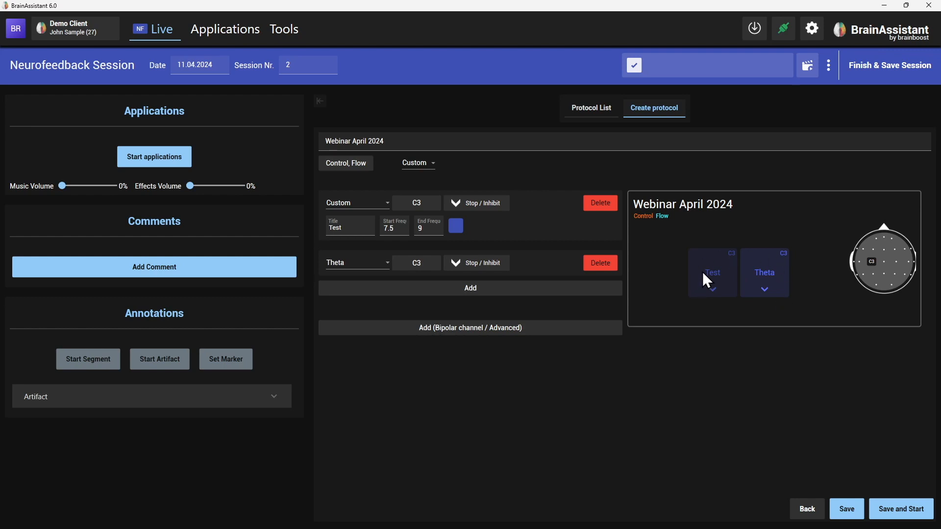
Step: Change the Test band's colour to purple
click(461, 229)
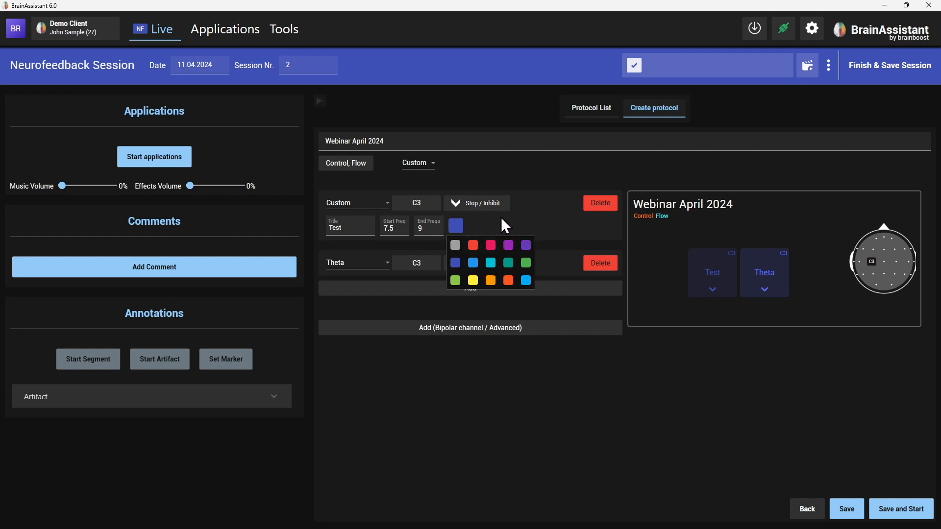
click(526, 245)
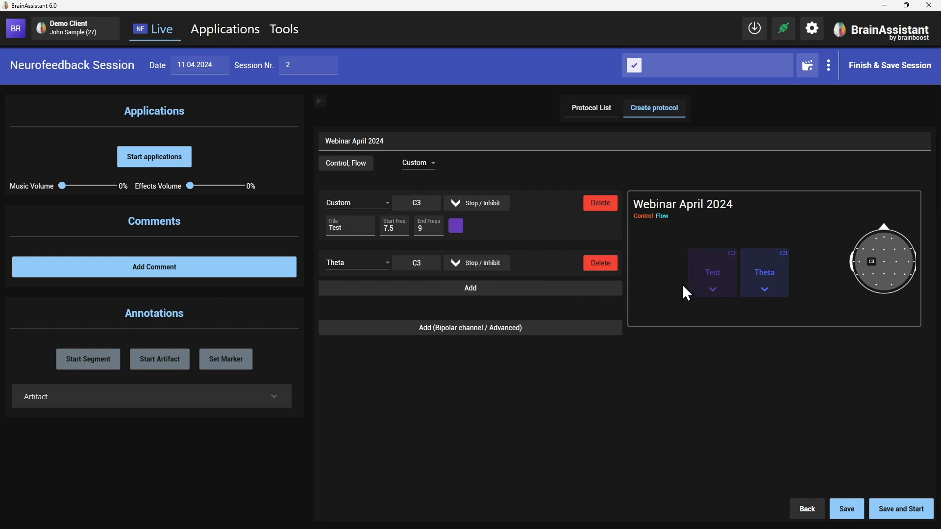
click(459, 223)
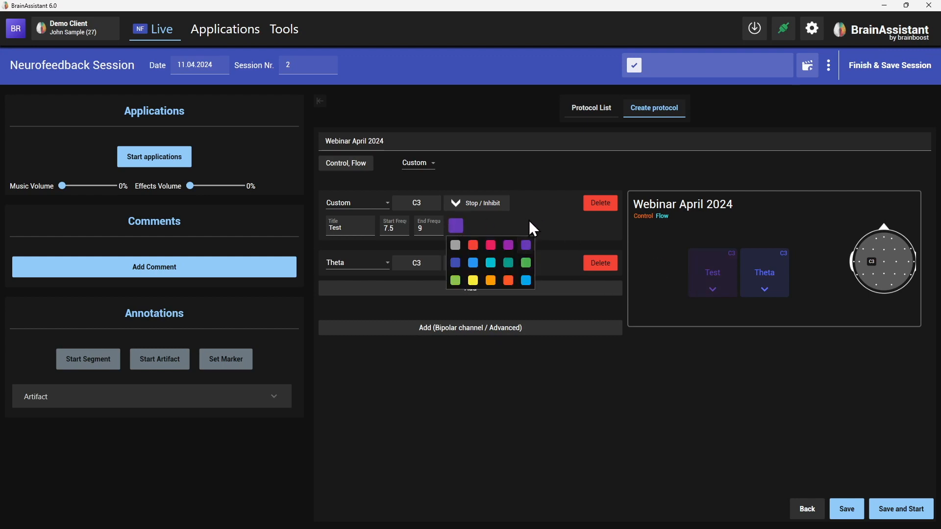
click(513, 246)
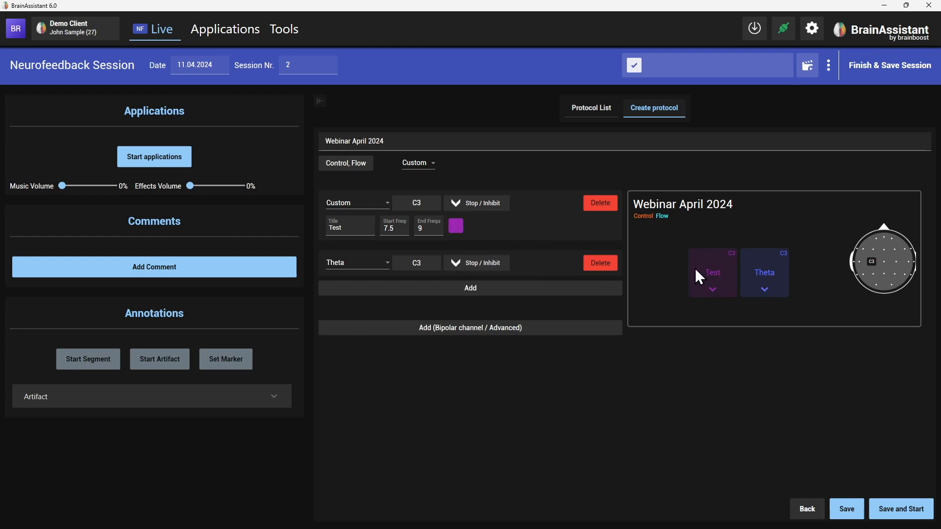
Step: Add Cz as a second position for the Test band
click(422, 203)
click(404, 300)
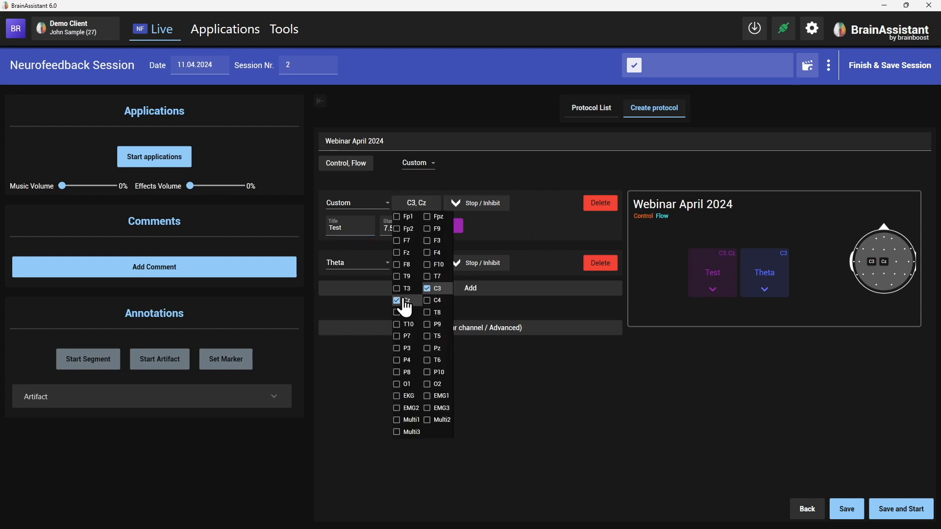
click(652, 360)
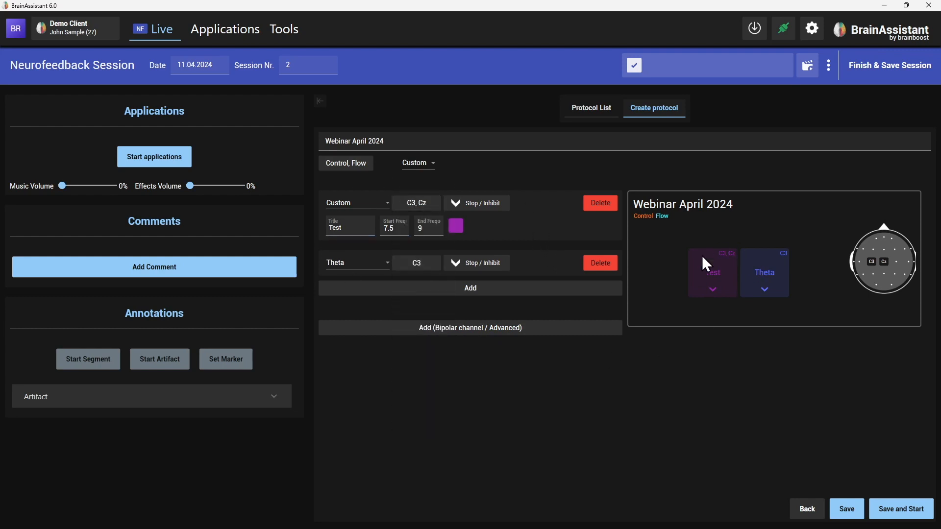
Step: Remove Cz from the Test band's positions
click(425, 206)
click(403, 301)
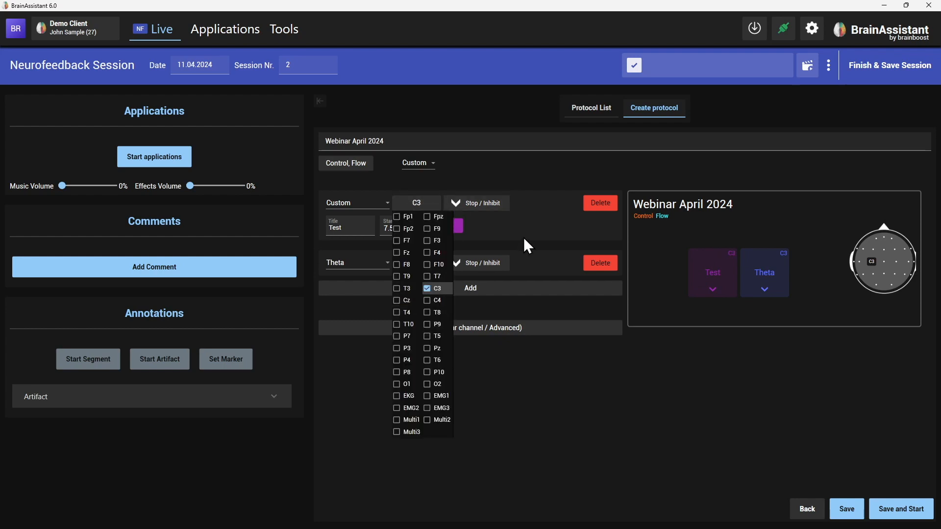
click(523, 237)
Step: Close the position list and rename the Test band's title to Test 7.5-9
click(400, 227)
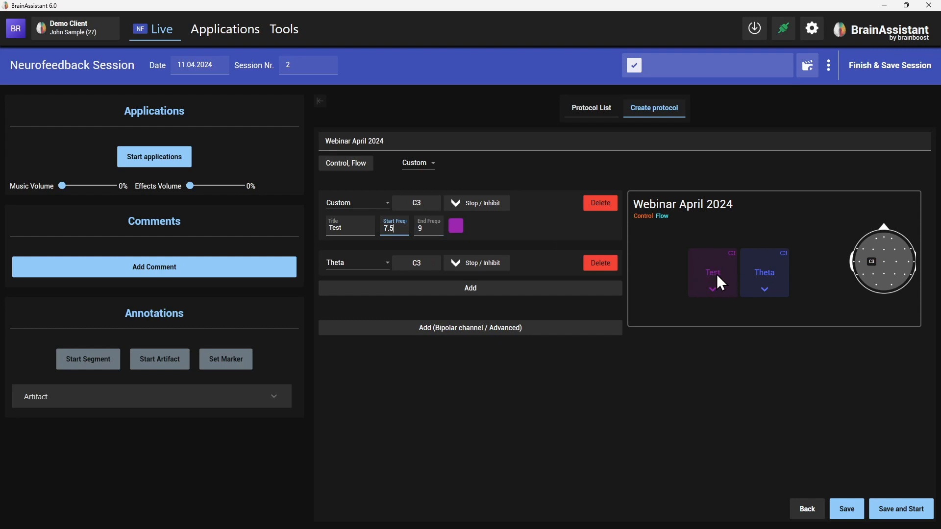
click(362, 229)
text(7.5-9)
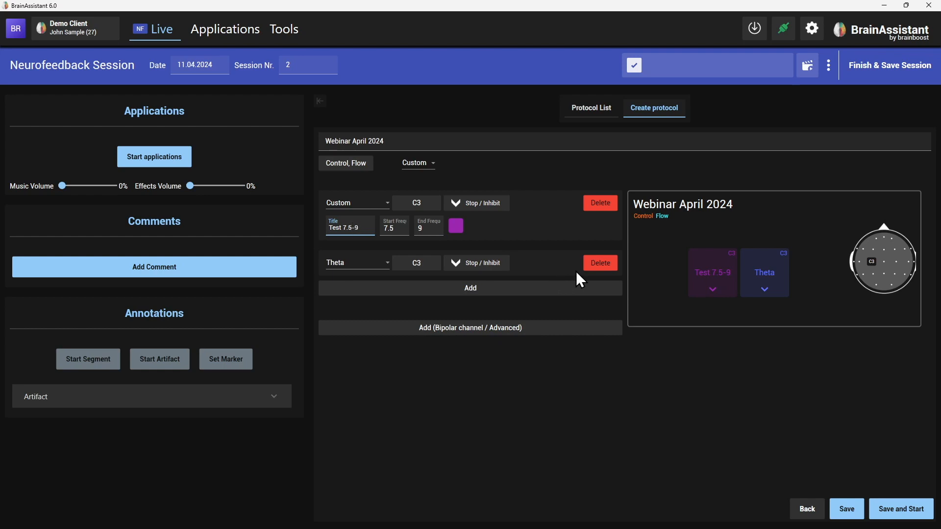
Step: Review the Test band's start frequency field and save the Webinar April 2024 protocol
click(340, 228)
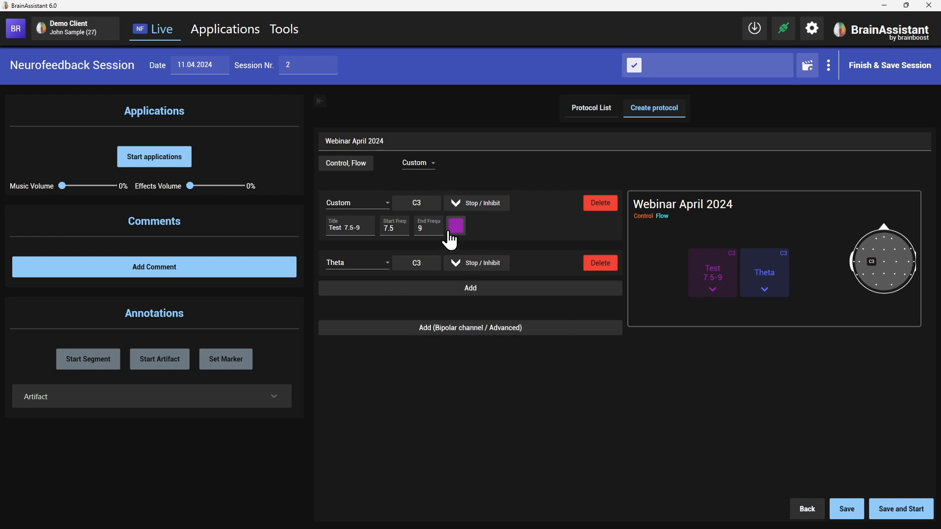
click(400, 229)
click(484, 227)
click(400, 225)
click(557, 229)
click(399, 228)
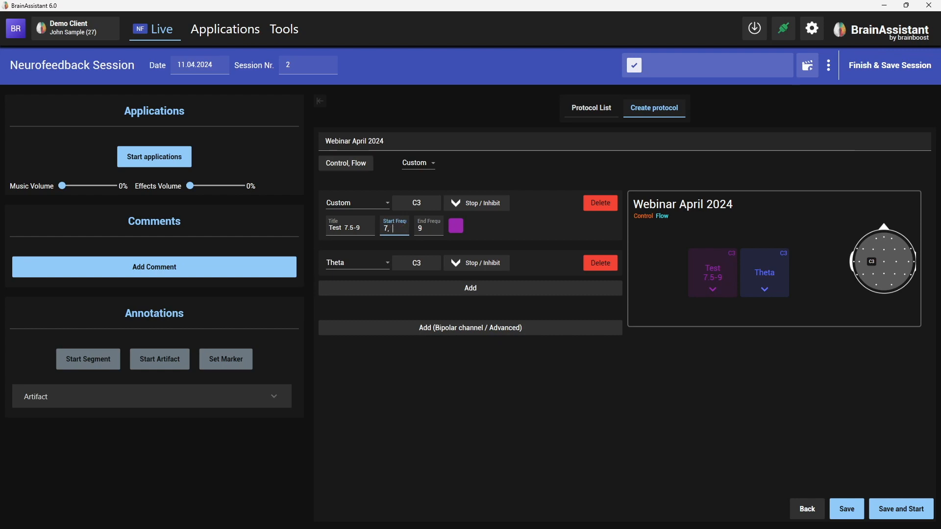
click(491, 229)
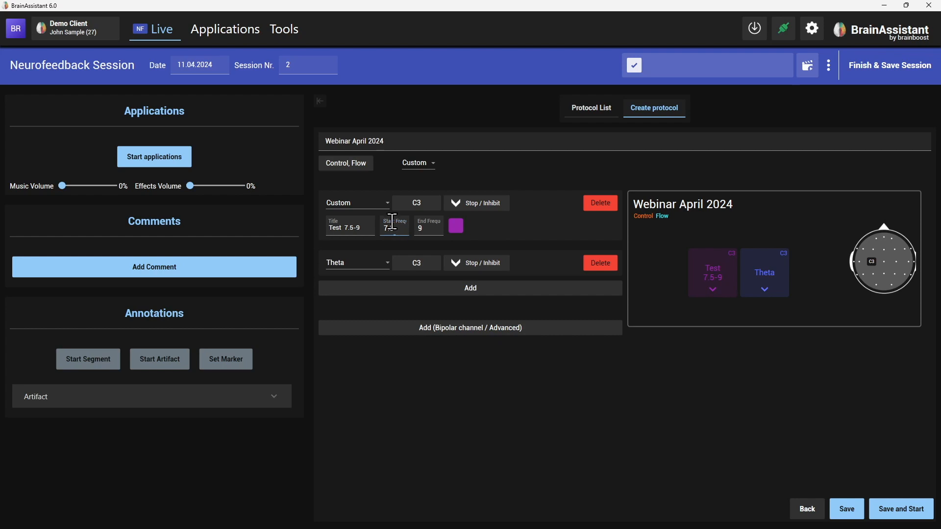
click(389, 230)
click(847, 509)
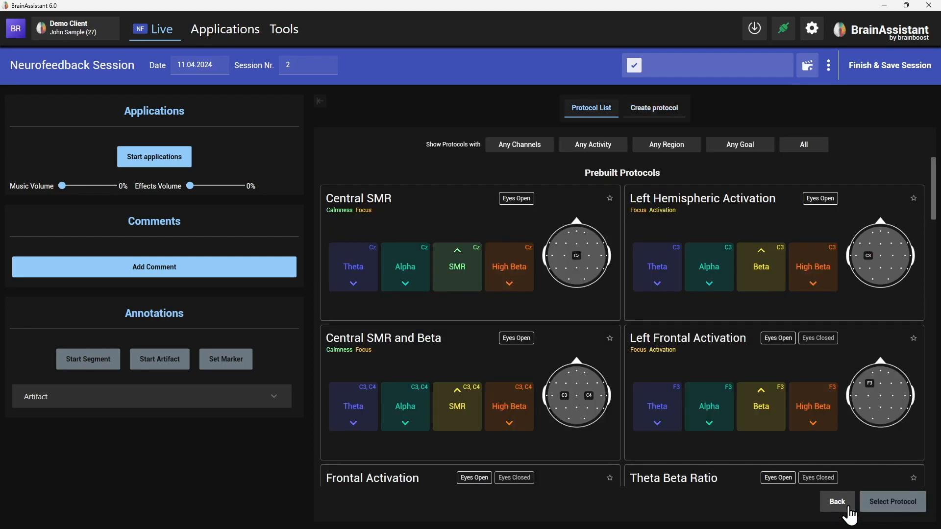
Step: Select the custom protocol Webinar April 2024 from the protocol list and start the training session
drag(935, 191, 932, 475)
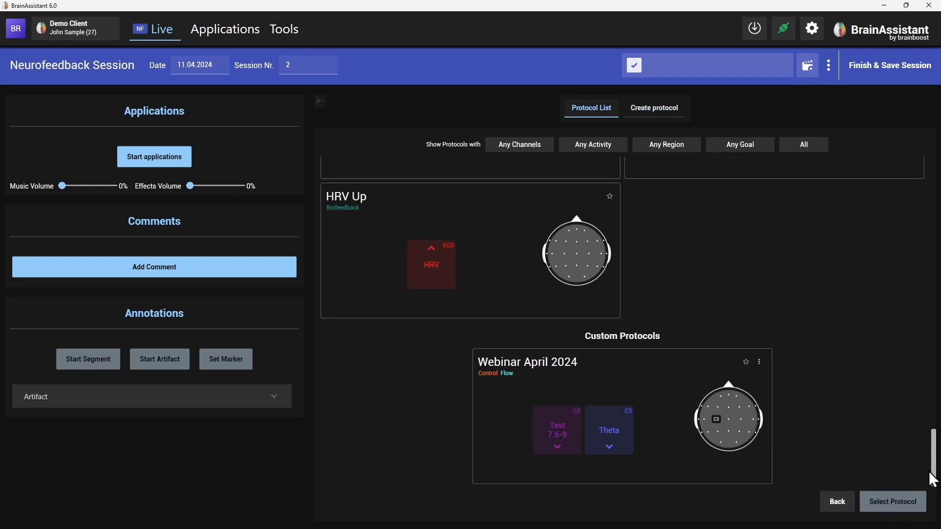
click(598, 393)
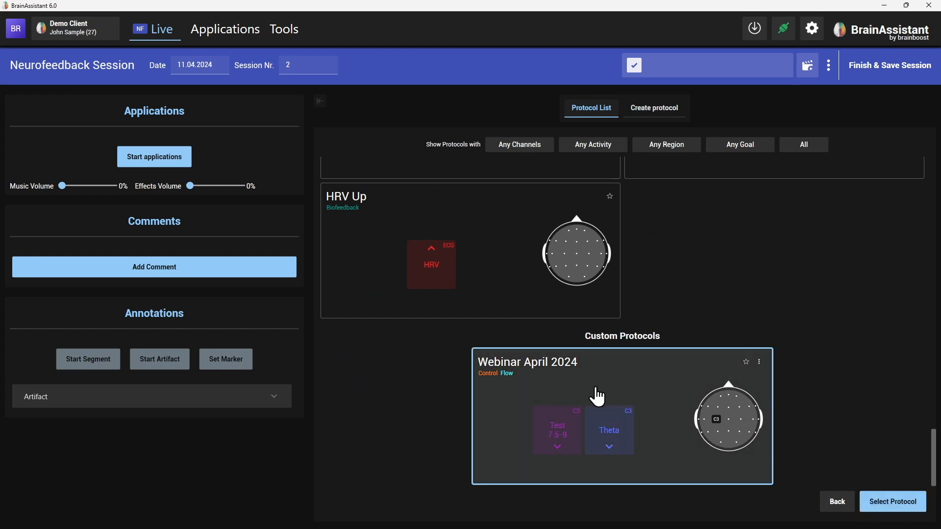
click(891, 503)
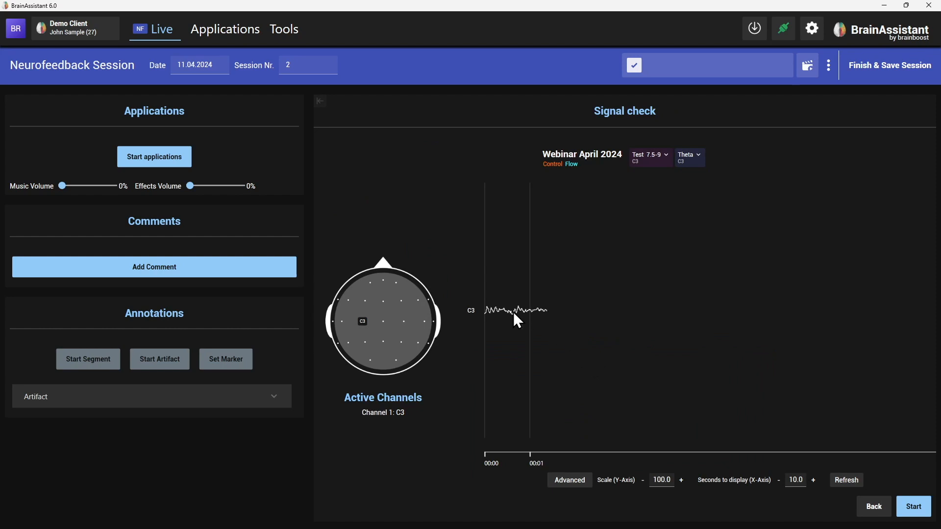
click(912, 507)
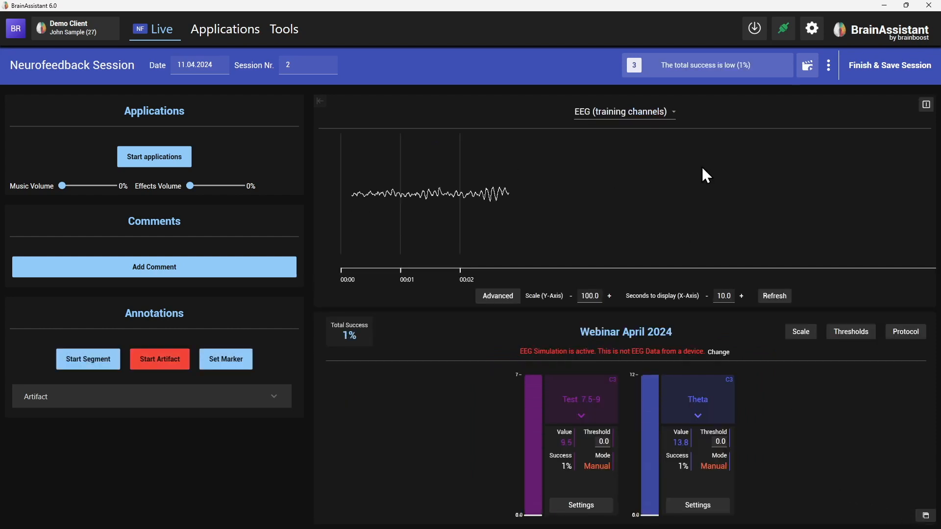
Step: Hide the side panel, split the graph area into two views and switch the left view to Amplitudes
click(319, 102)
click(921, 105)
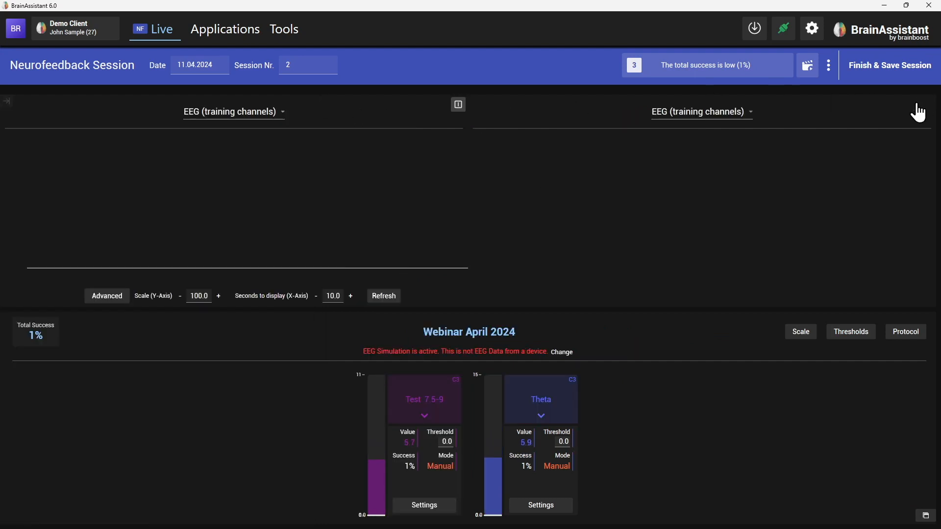
click(270, 112)
click(267, 172)
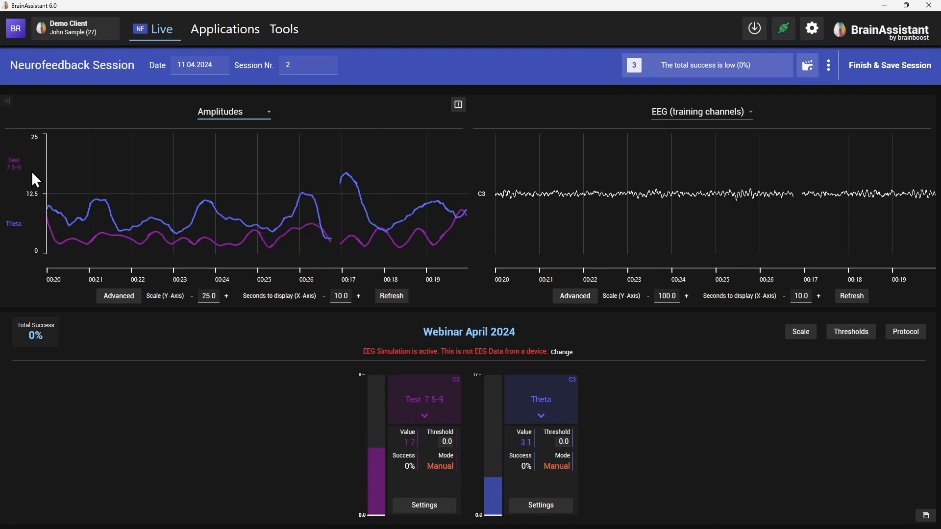
Step: Toggle highlighting of the Test 7.5-9 and Theta curves in the Amplitudes graph
click(20, 180)
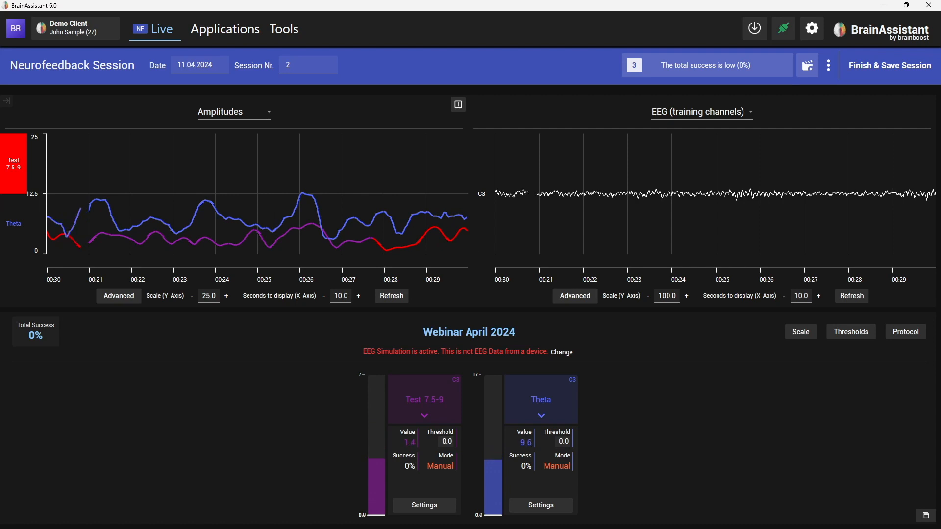
click(15, 178)
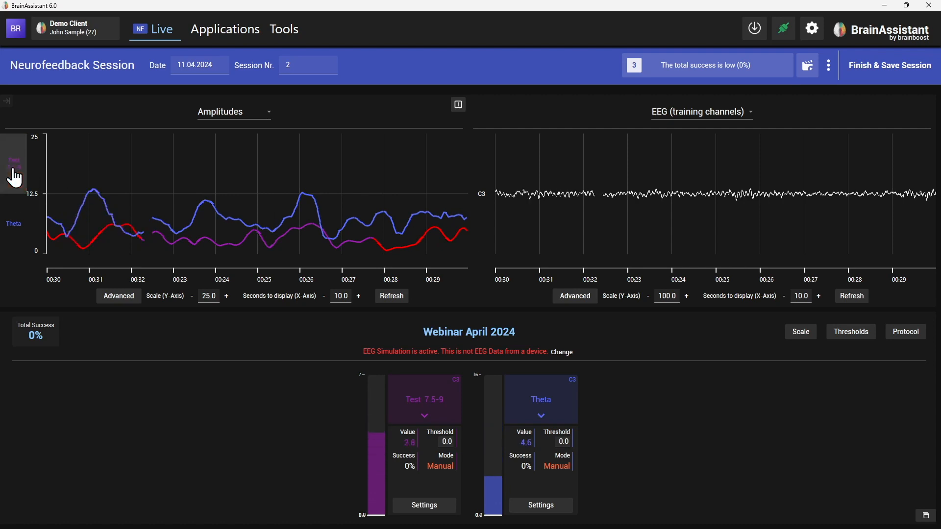
click(19, 230)
click(16, 240)
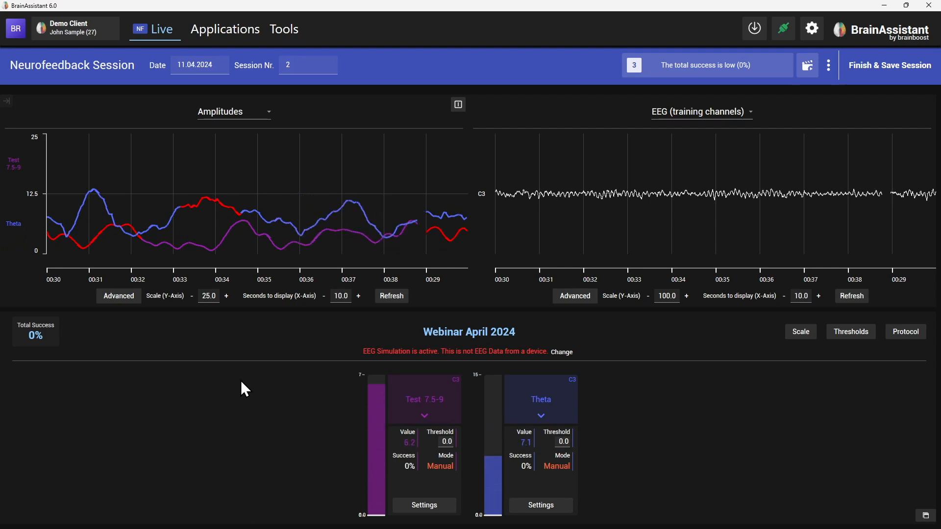
click(830, 71)
click(851, 110)
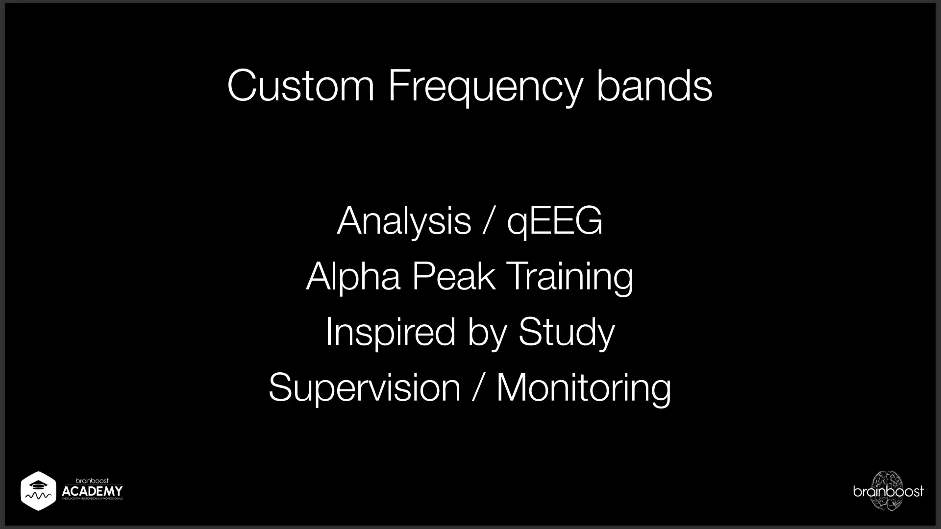
key(Right)
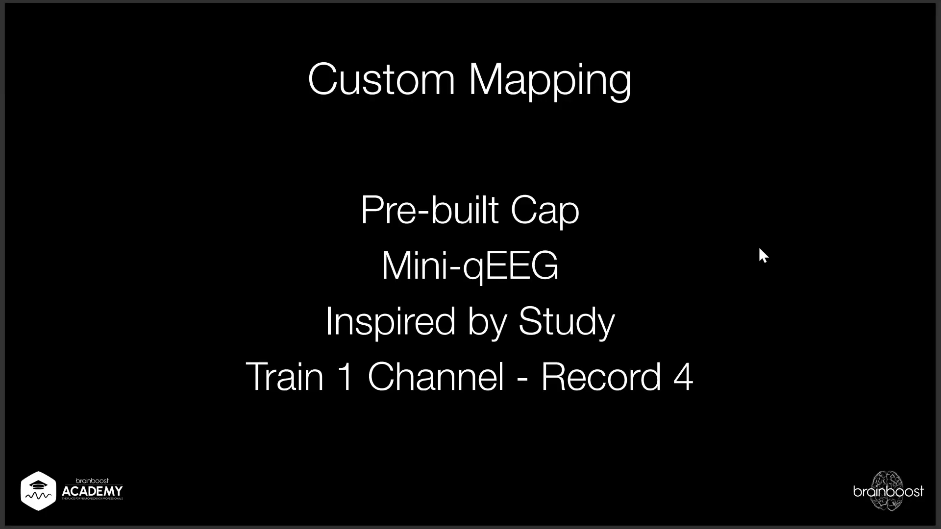
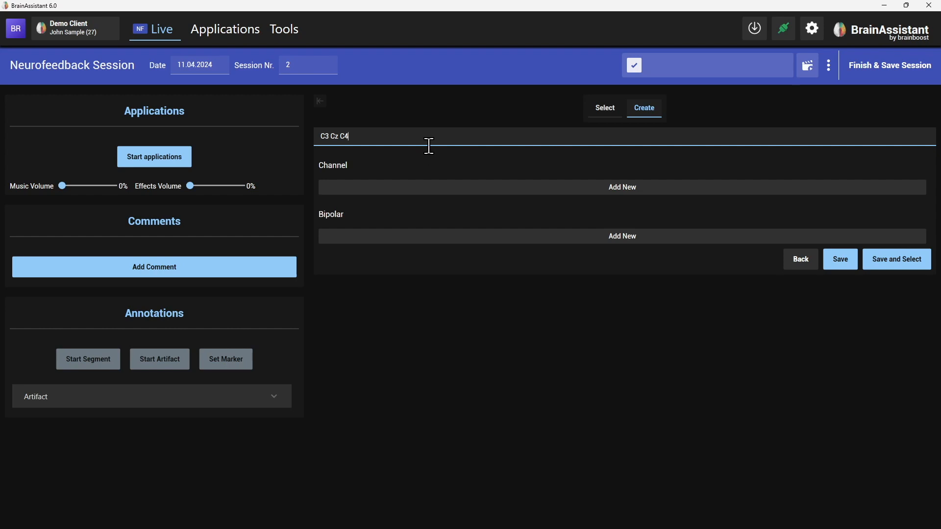
Step: Add three channels to the C3 Cz C4 setup, assigning positions C3, Cz and C4
click(349, 189)
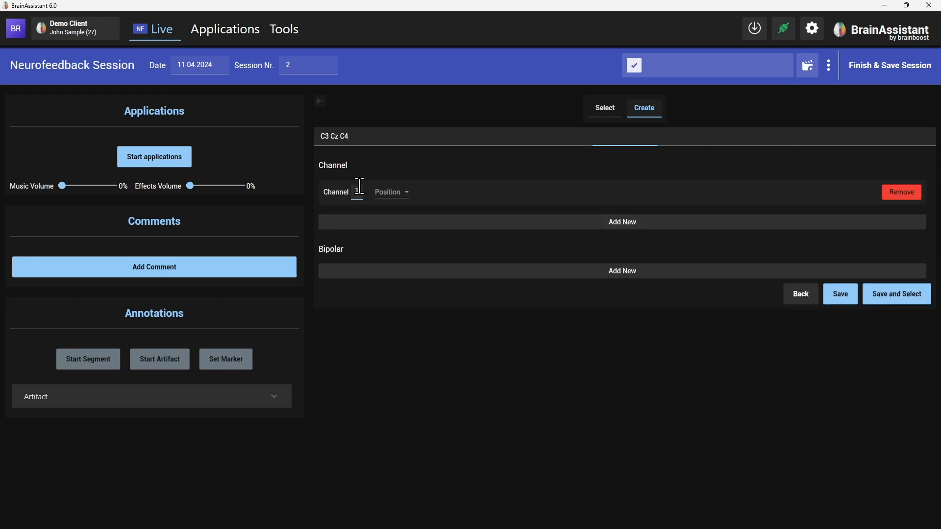
click(395, 194)
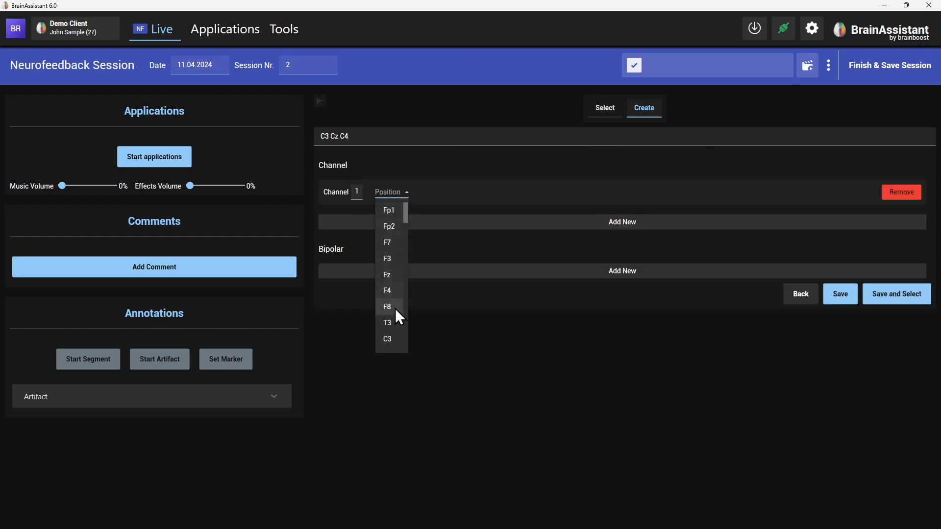
click(396, 338)
click(431, 223)
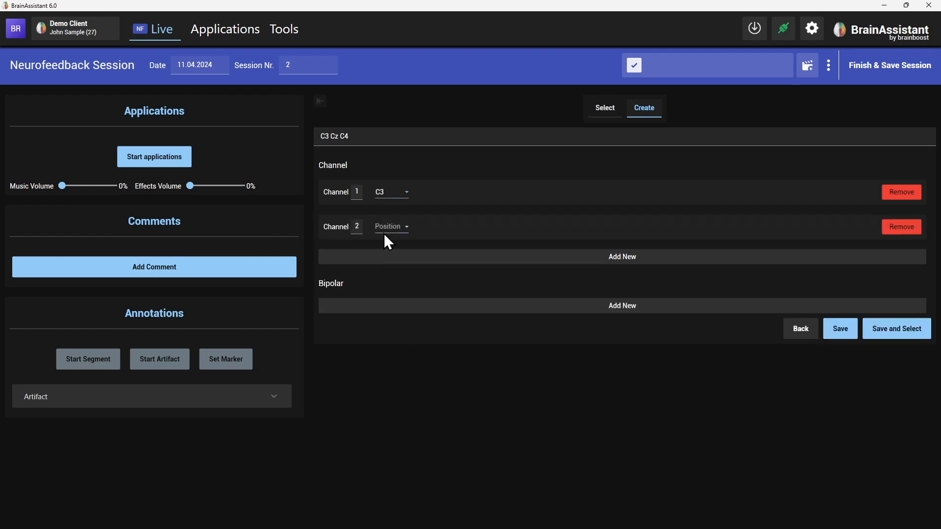
click(393, 228)
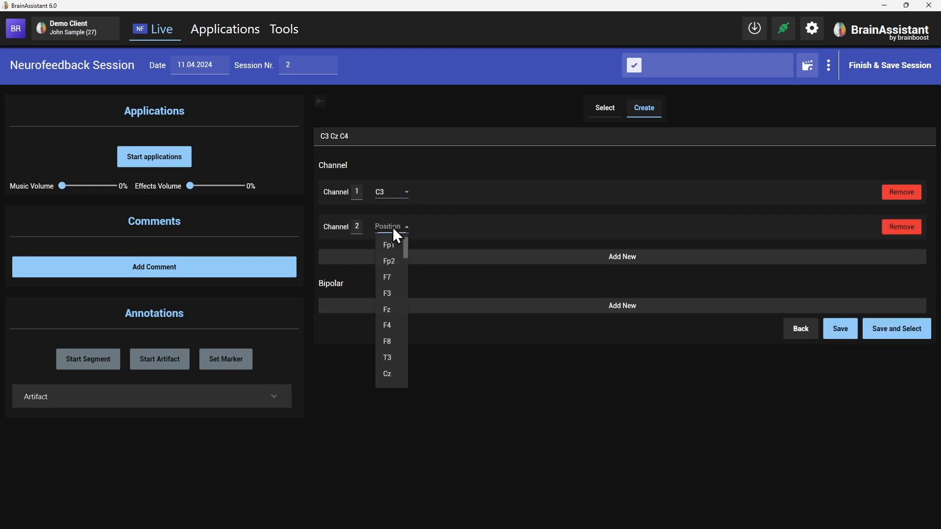
click(390, 375)
click(383, 258)
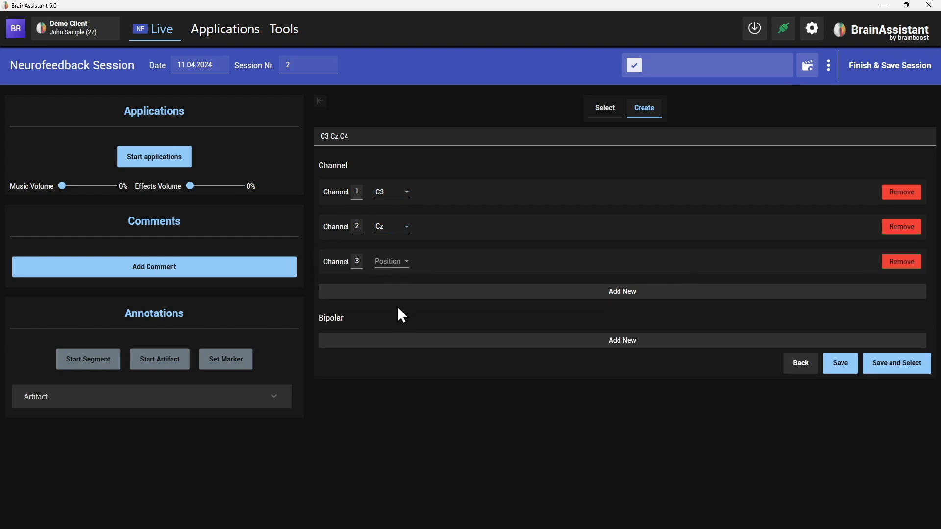
click(395, 263)
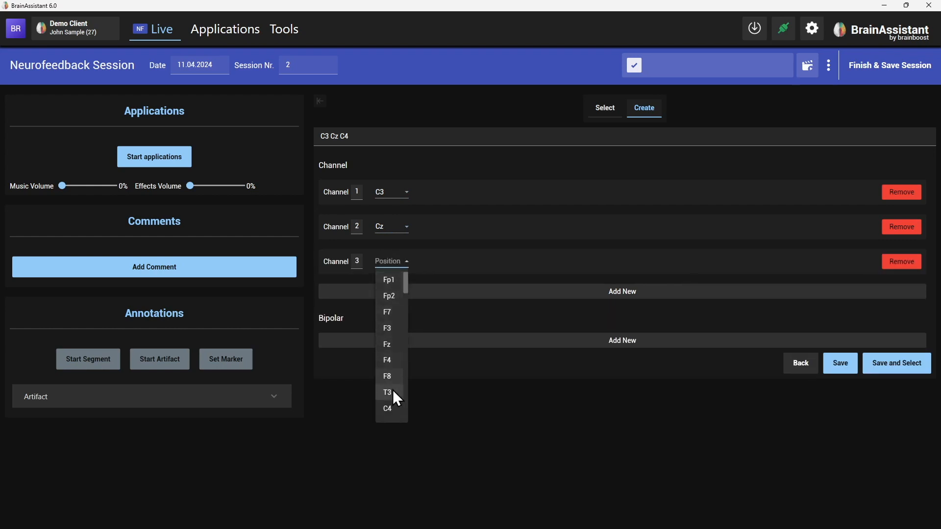
click(396, 405)
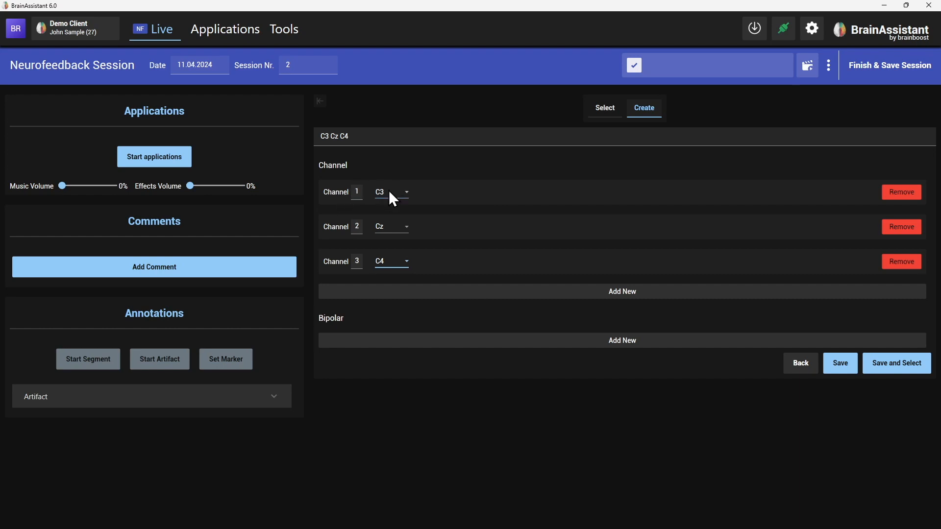
Step: Save the C3 Cz C4 channel setup and select it for the session
click(864, 356)
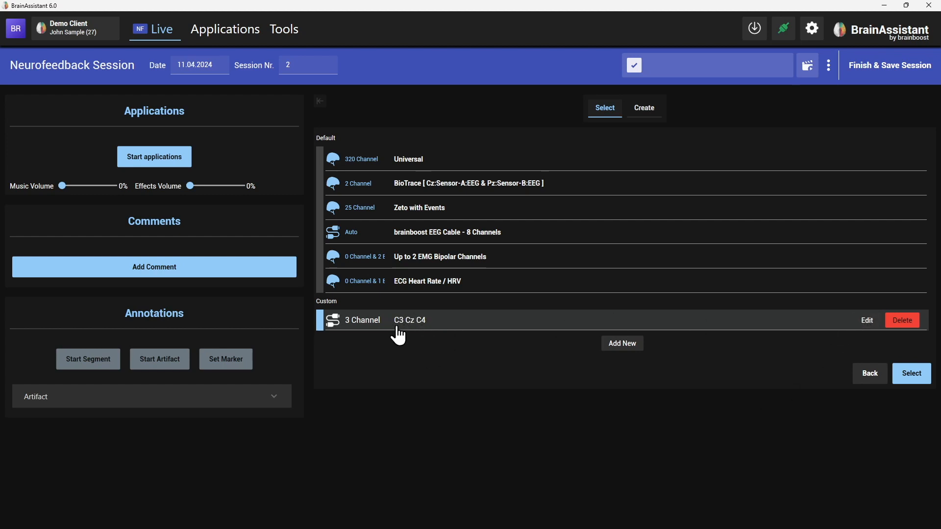
click(912, 375)
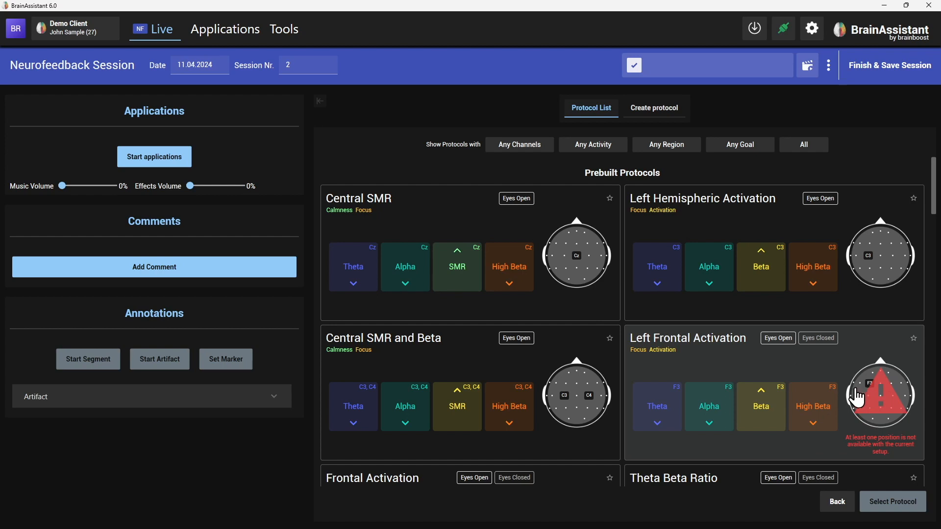
Step: Go back to the channel setups and select the C3 Cz C4 setup again
click(836, 501)
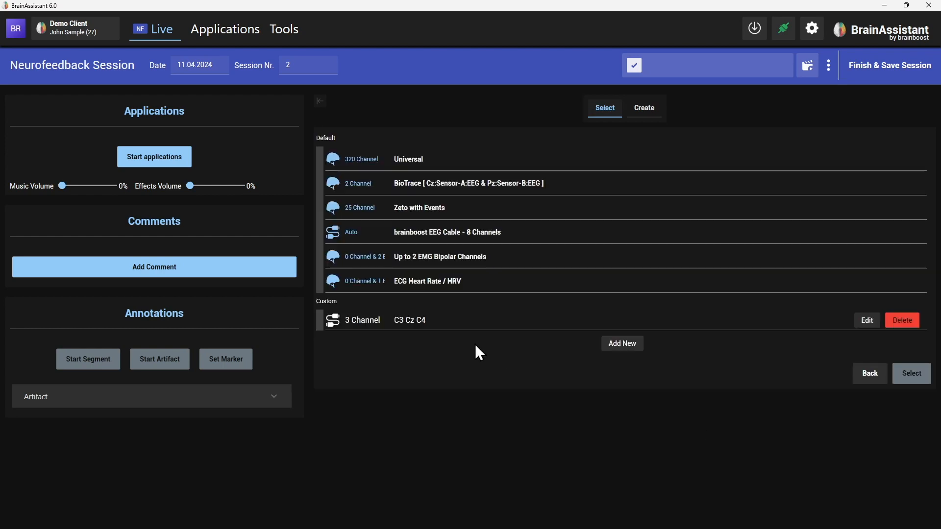
click(406, 328)
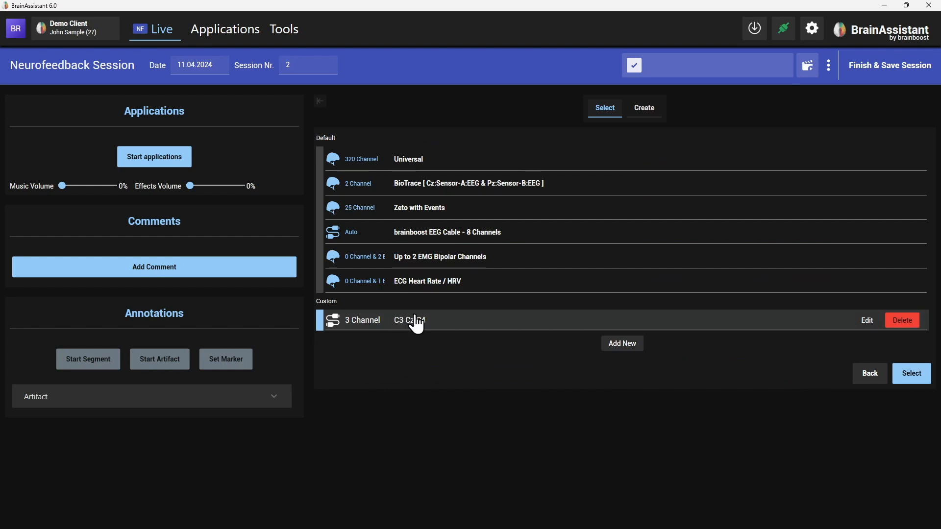
click(912, 375)
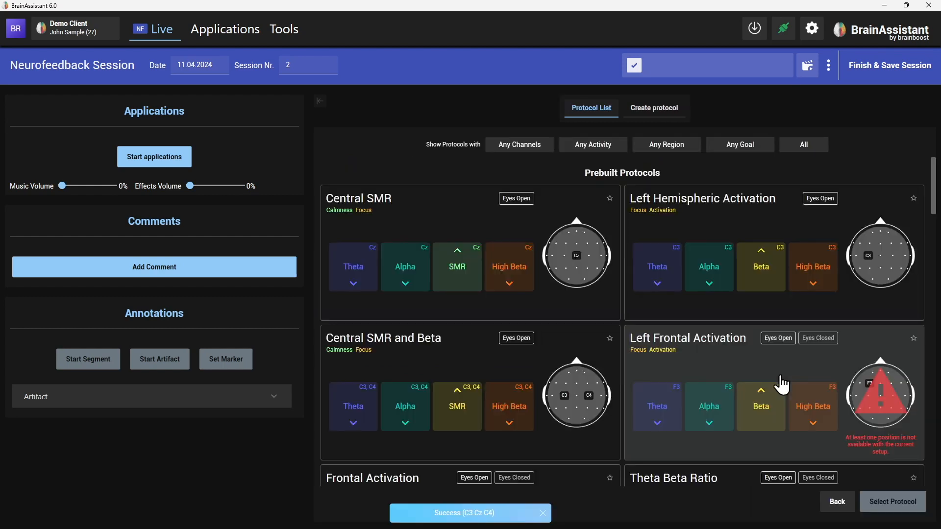
Step: Select the prebuilt Central SMR protocol and start the training after the signal check
click(571, 401)
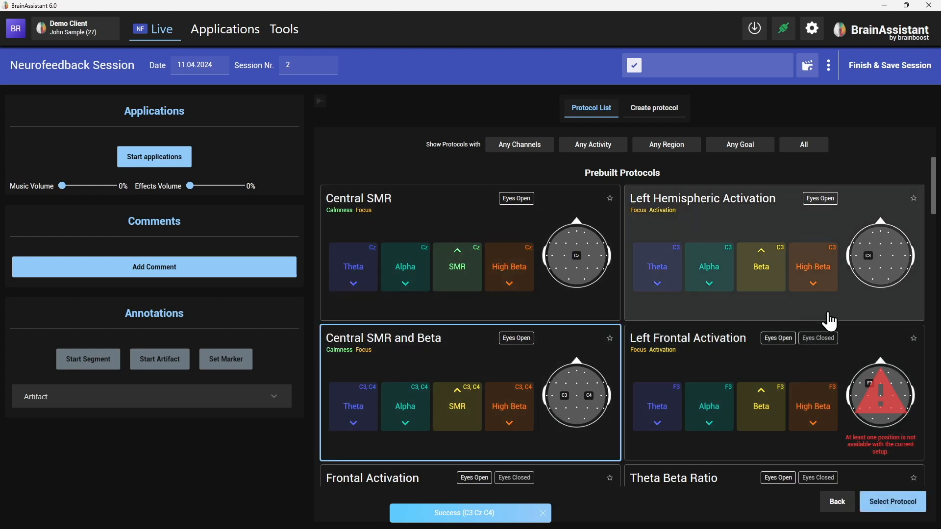
scroll(828, 267, down, 2)
scroll(691, 397, up, 2)
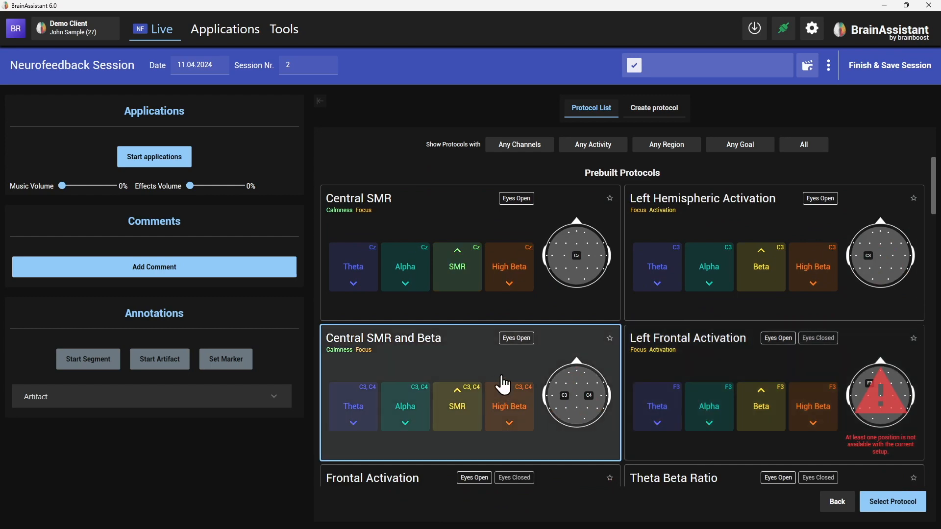
click(514, 237)
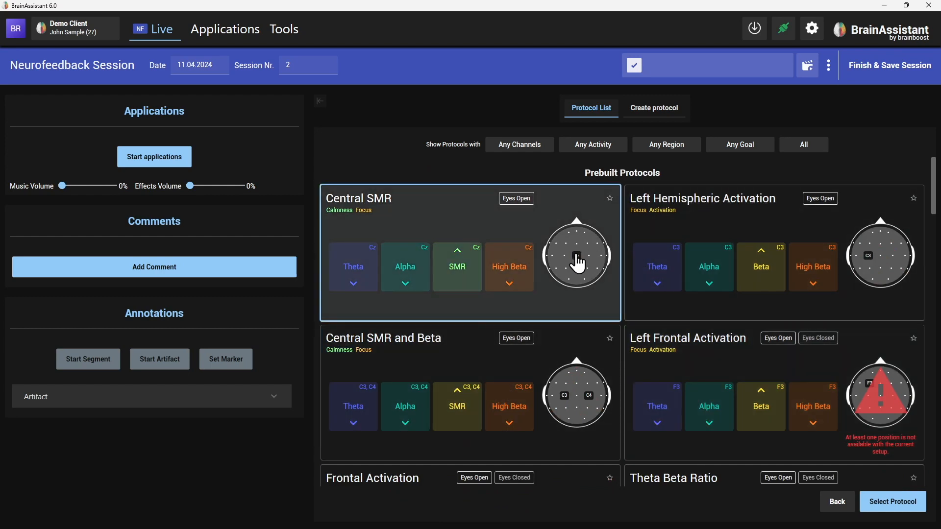
click(892, 503)
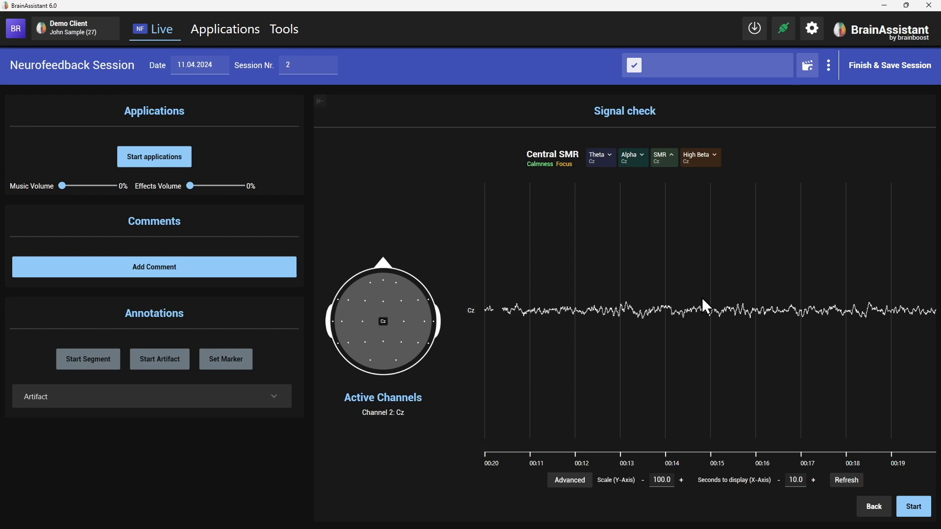
click(914, 509)
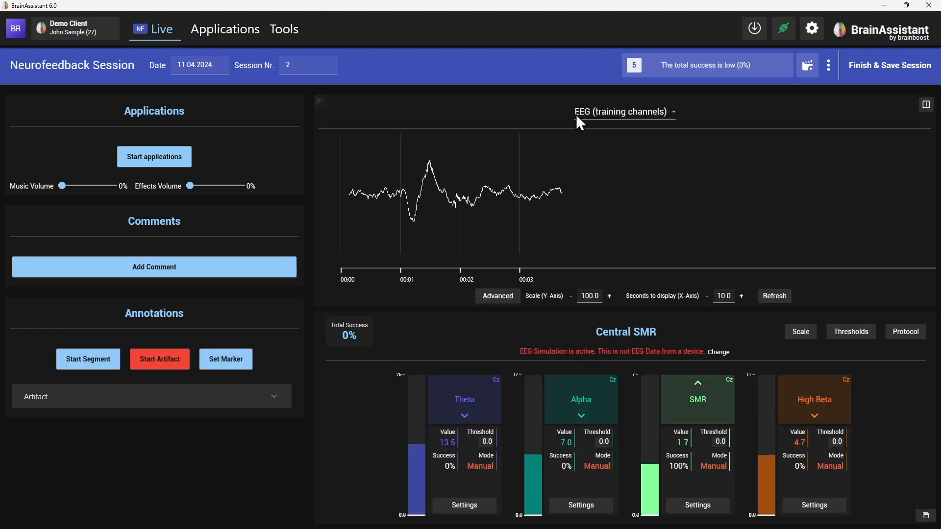
Step: Split the graph area into two views and switch the left view to EEG (all channels)
click(927, 107)
click(489, 117)
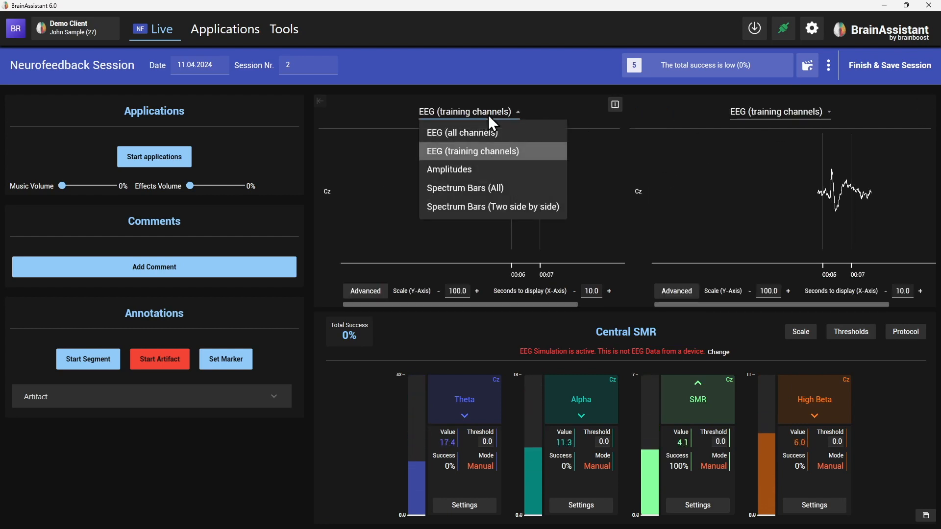
click(465, 134)
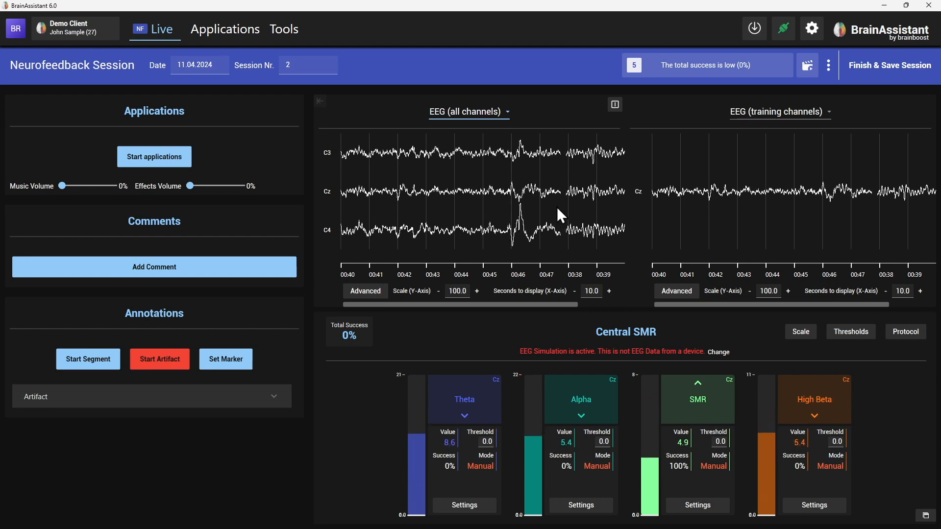
Step: Discard the current neurofeedback session
click(829, 65)
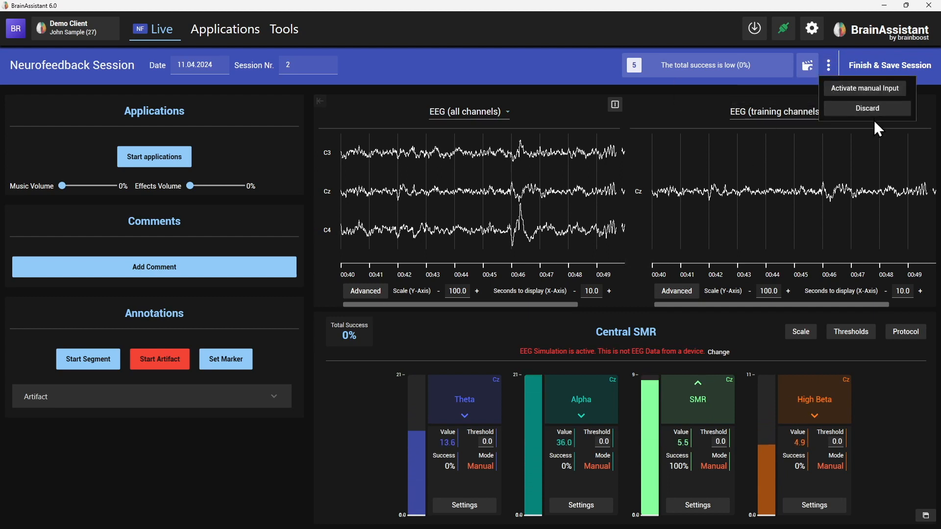
click(870, 110)
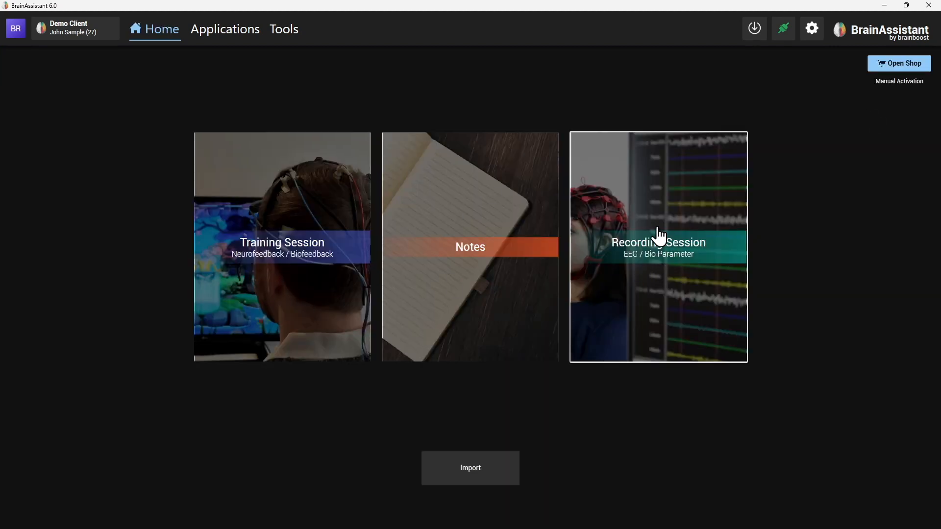
Step: Open a Recording Session, start the EEG recording setup, and discard it
click(661, 250)
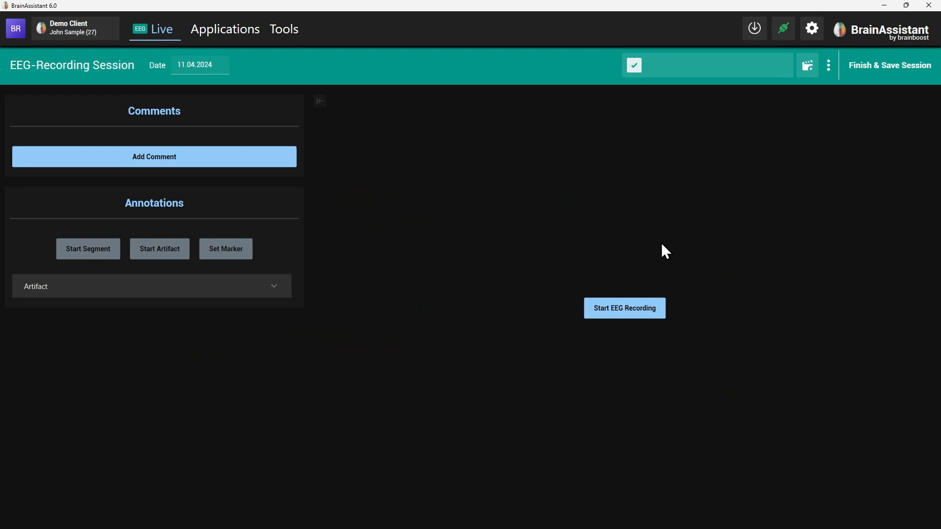
click(635, 310)
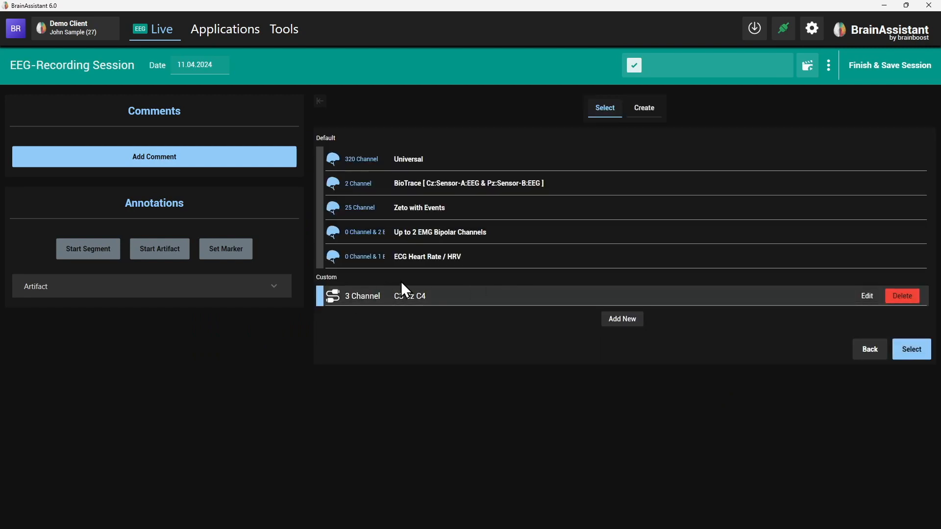
click(829, 65)
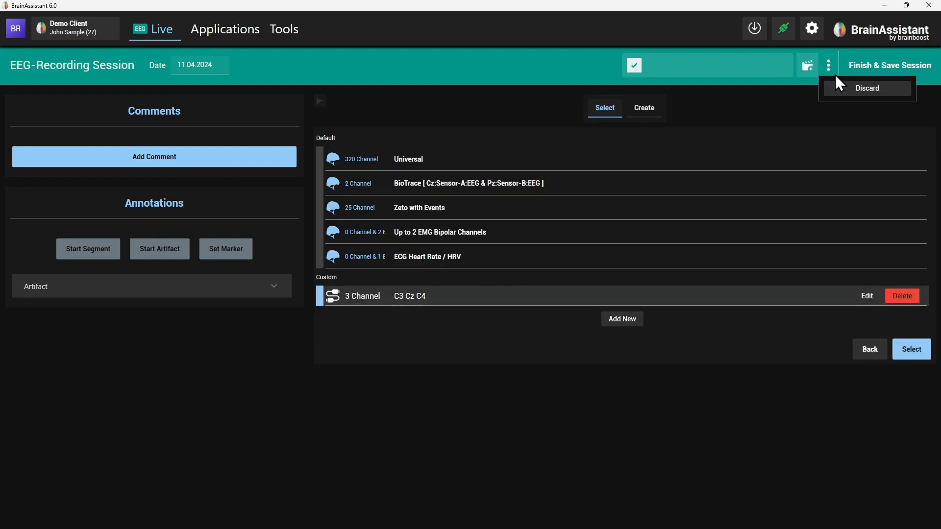
click(846, 100)
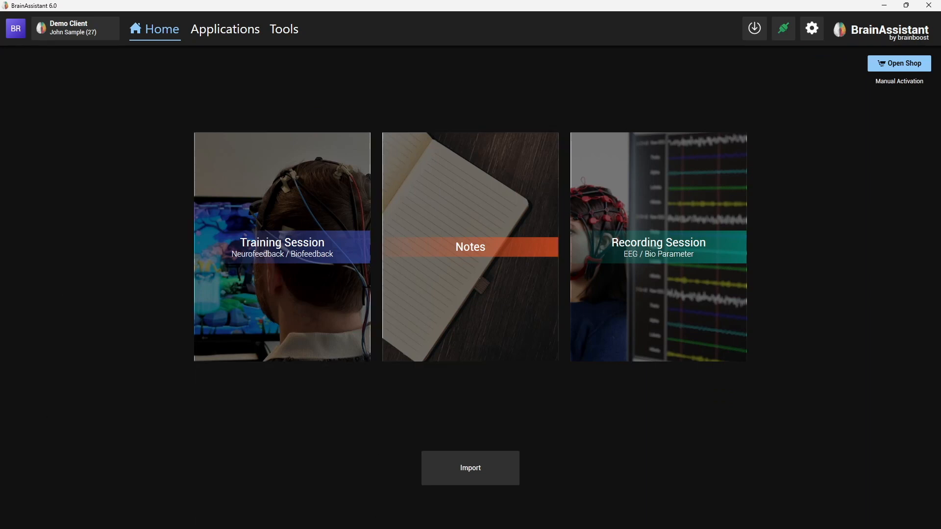
Step: Start a new Training Session and select the C3 Cz C4 channel setup
click(294, 218)
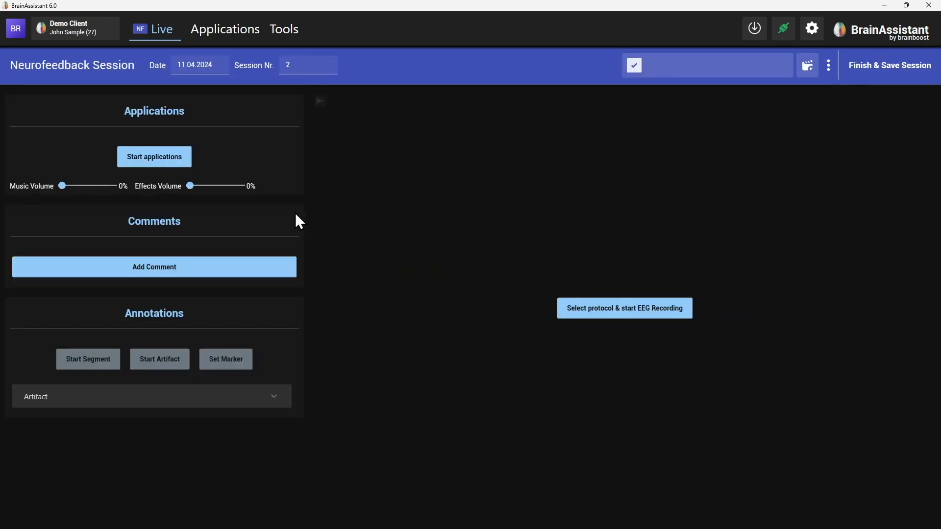
click(657, 311)
click(410, 325)
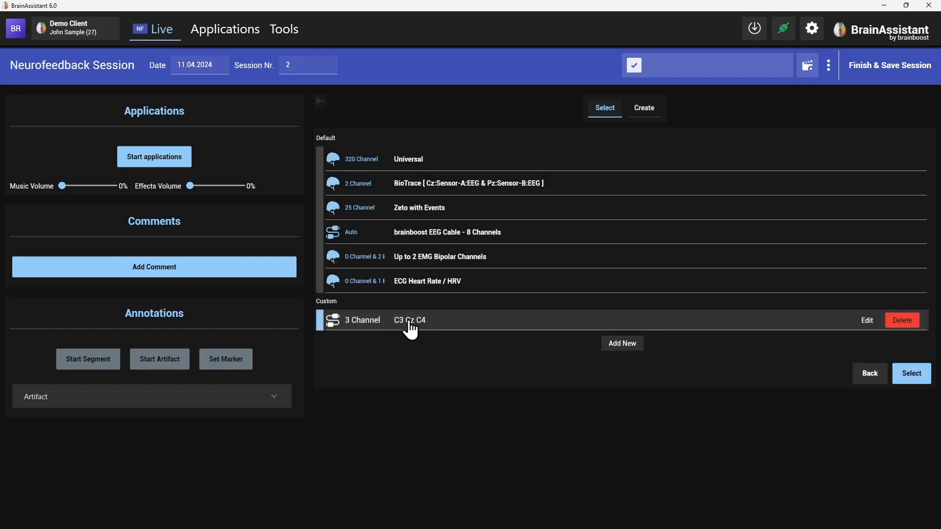
click(912, 374)
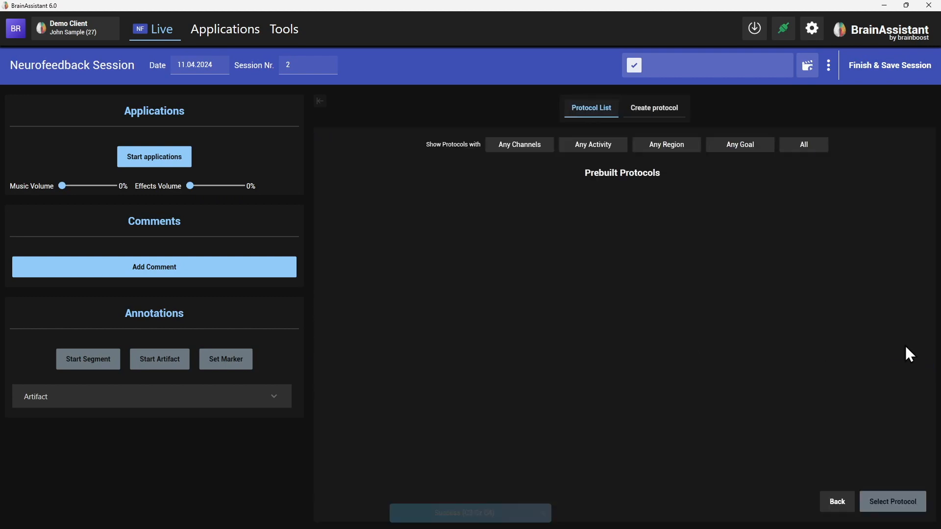
Step: Begin creating a protocol and add a Theta band at position C4
click(656, 108)
click(507, 196)
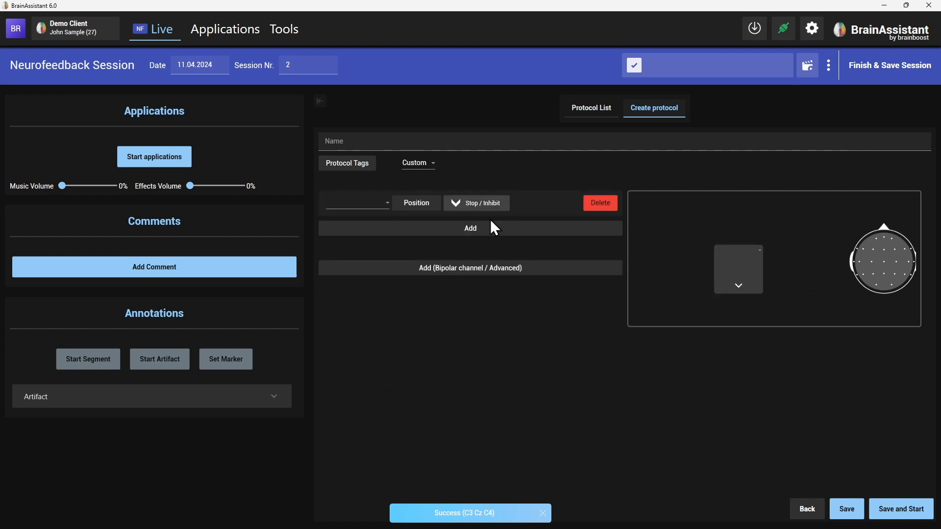
click(395, 204)
click(357, 204)
click(357, 204)
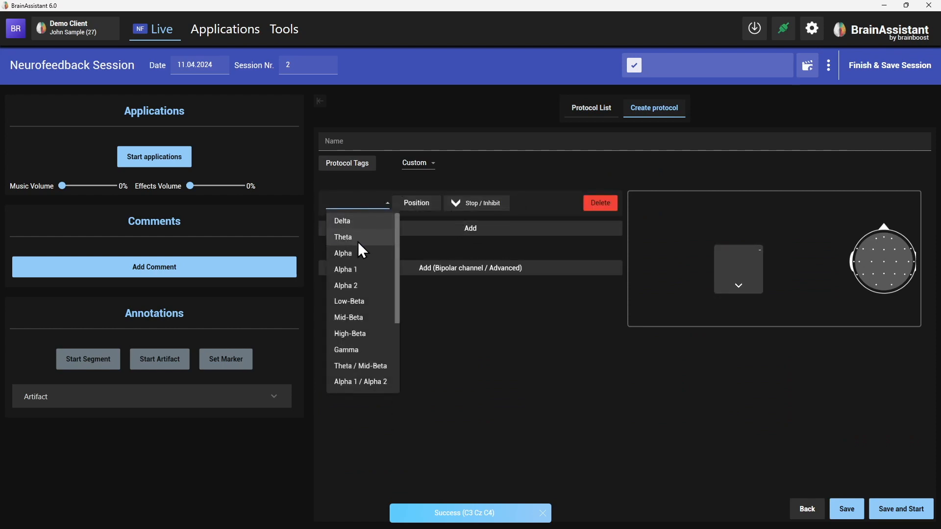
click(358, 239)
click(416, 202)
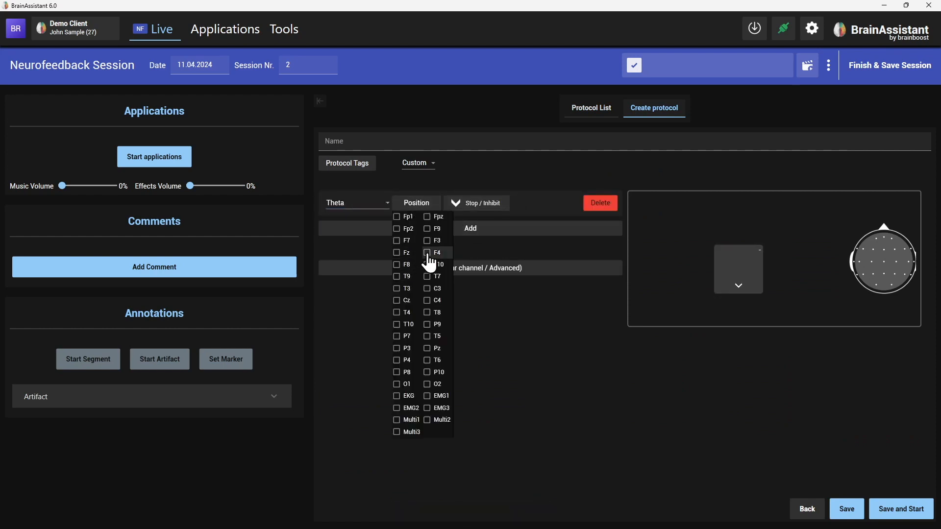
click(430, 300)
click(530, 310)
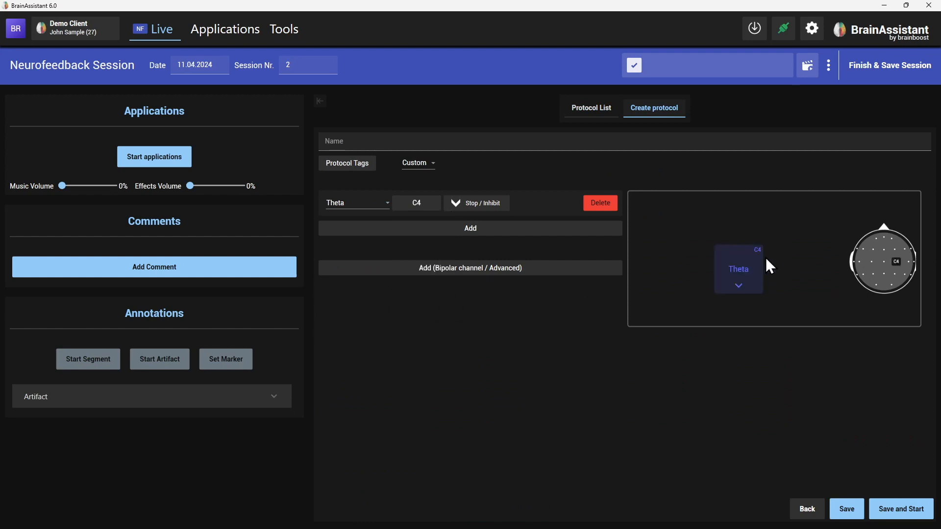
Step: Add a second Theta band at position T3
click(419, 228)
click(352, 239)
click(357, 274)
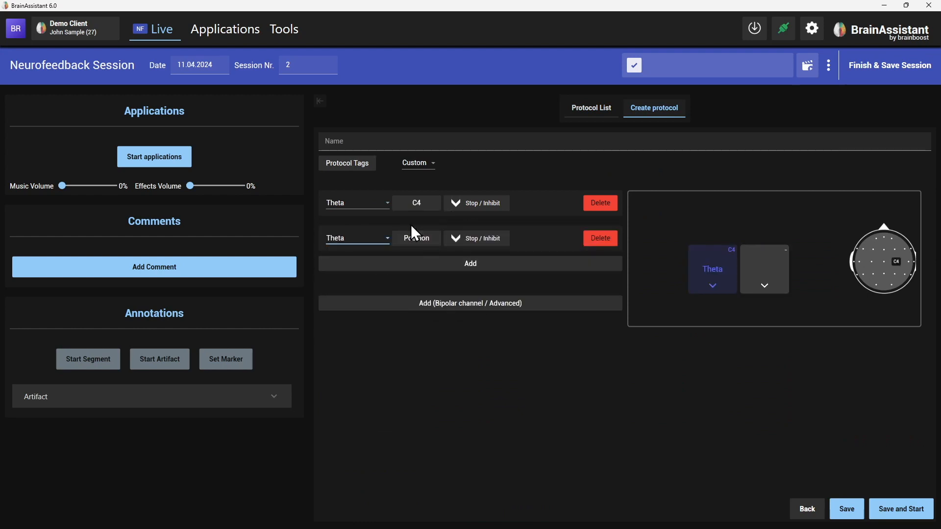
click(416, 237)
click(410, 324)
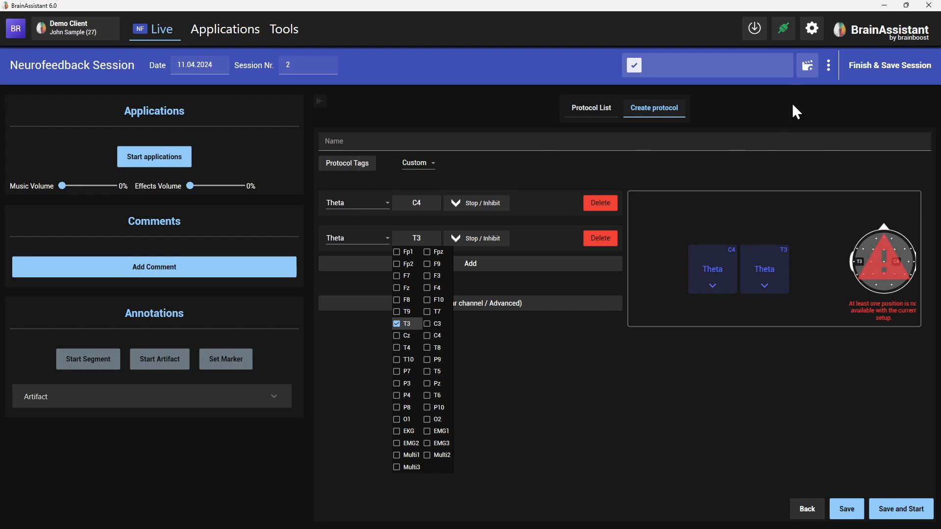
Step: Discard the training session without saving the protocol
click(828, 66)
click(838, 108)
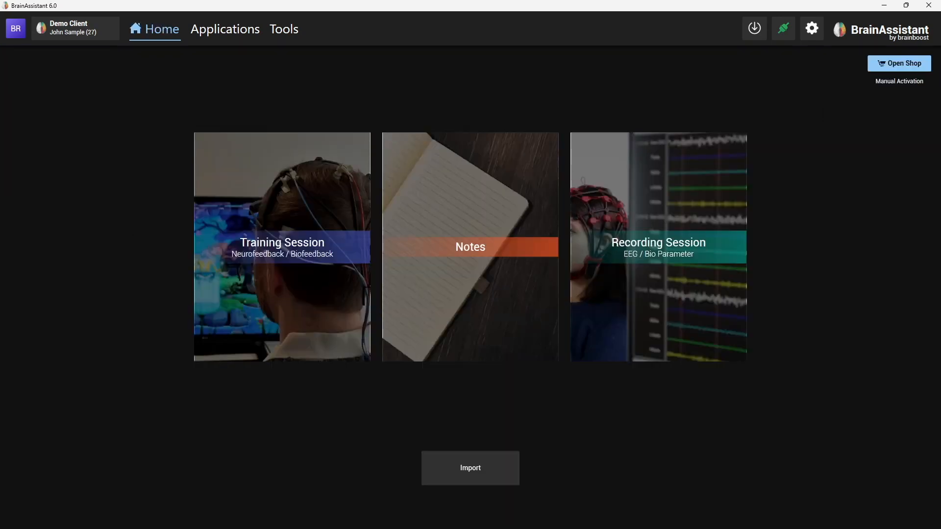
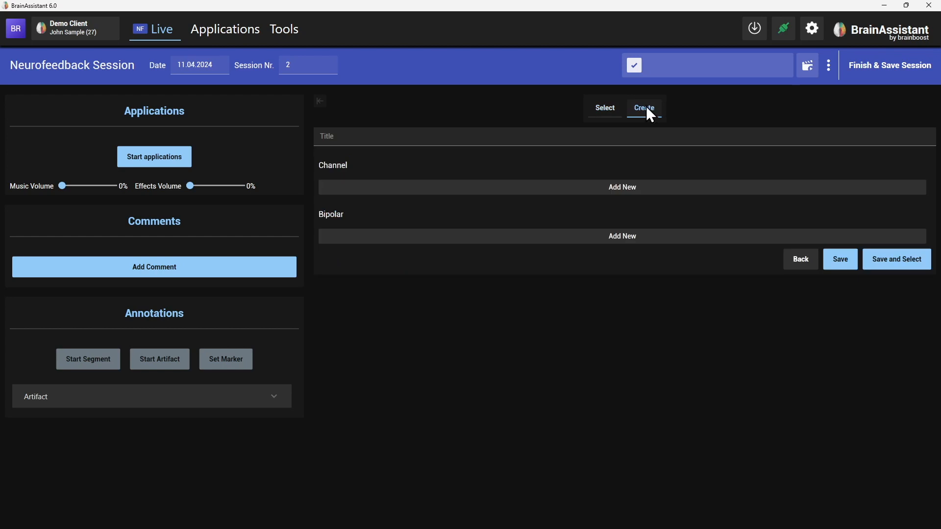
Step: Title the new channel setup Bipolar B12 B34
click(355, 143)
text(Bi)
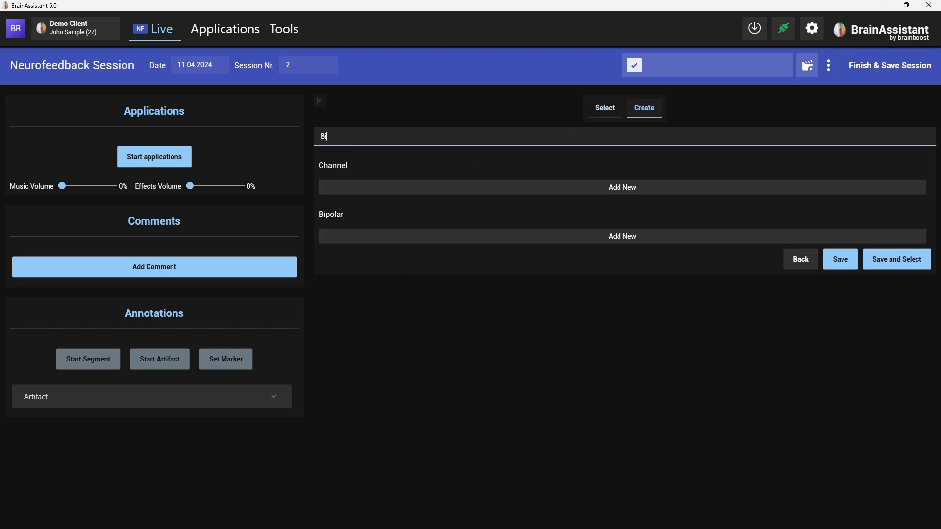
text(polar B12 B34)
Step: Add a bipolar channel with active 1, reference 2 and data source ID B12
click(353, 236)
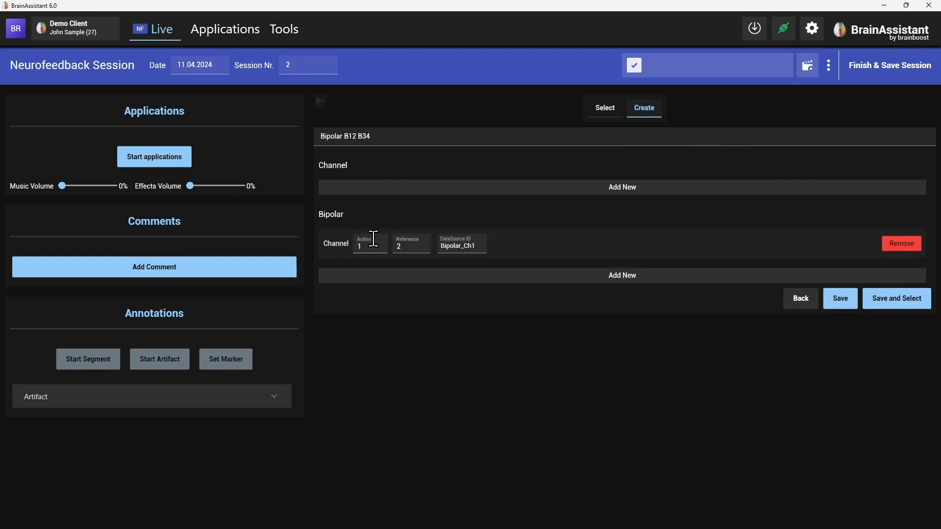
click(367, 244)
click(406, 246)
double_click(470, 246)
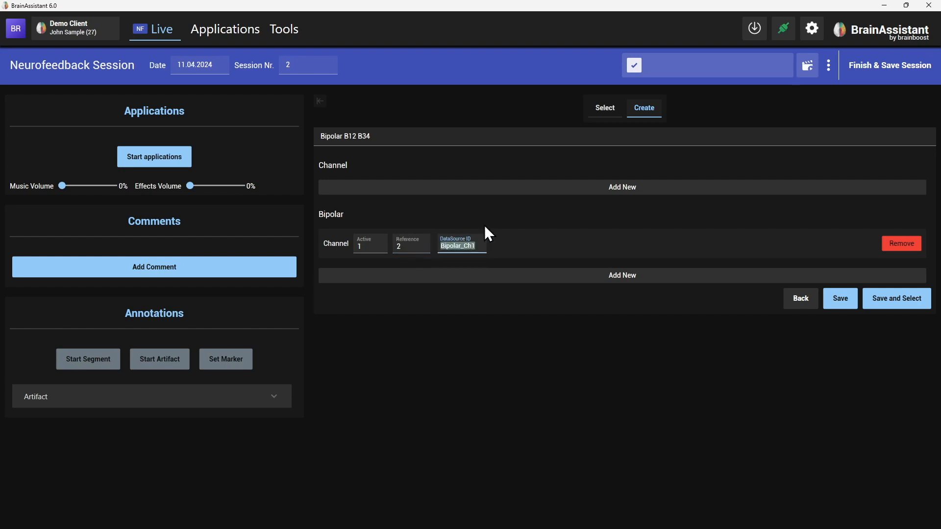
text(B12)
Step: Add a second bipolar channel with active 3, reference 4 and data source ID B34
click(460, 273)
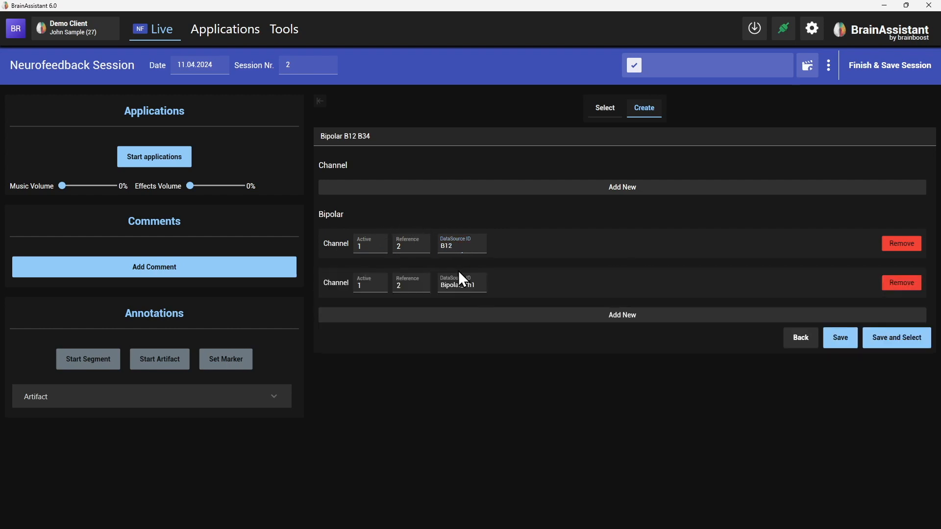
click(368, 286)
text(3)
click(410, 283)
text(4)
click(475, 287)
text(B34)
Step: Add a third bipolar channel with active 5 and data source ID B52
click(488, 316)
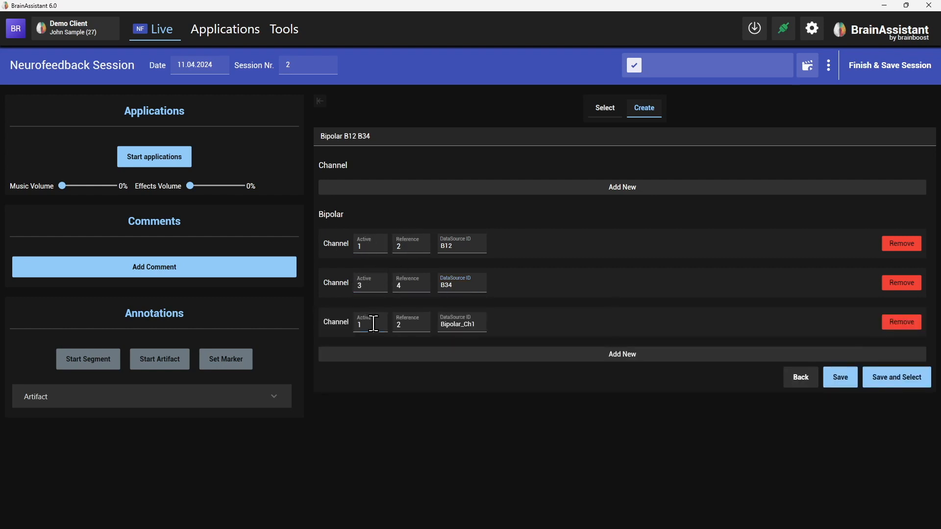
drag(373, 323, 328, 325)
text(5)
click(465, 324)
double_click(465, 324)
text(B52)
Step: Save the Bipolar B12 B34 channel setup and select it for the session
click(838, 381)
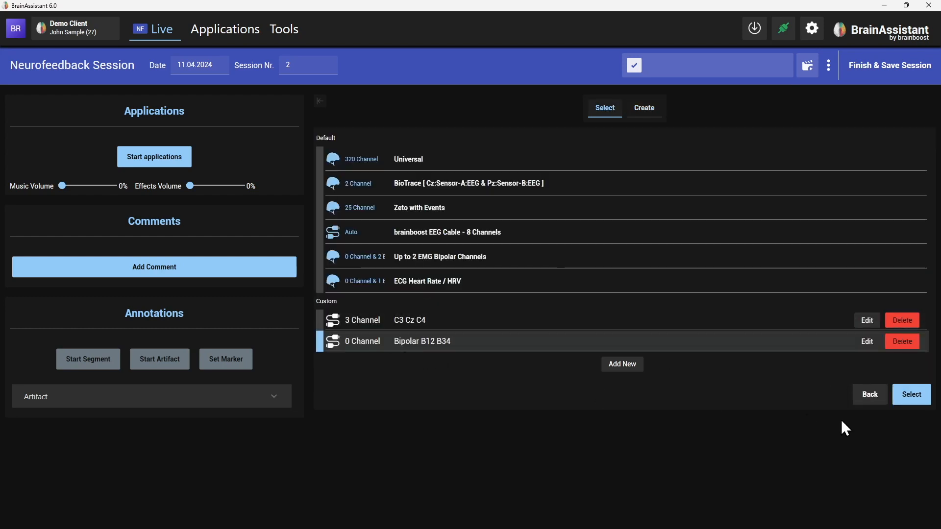
click(911, 394)
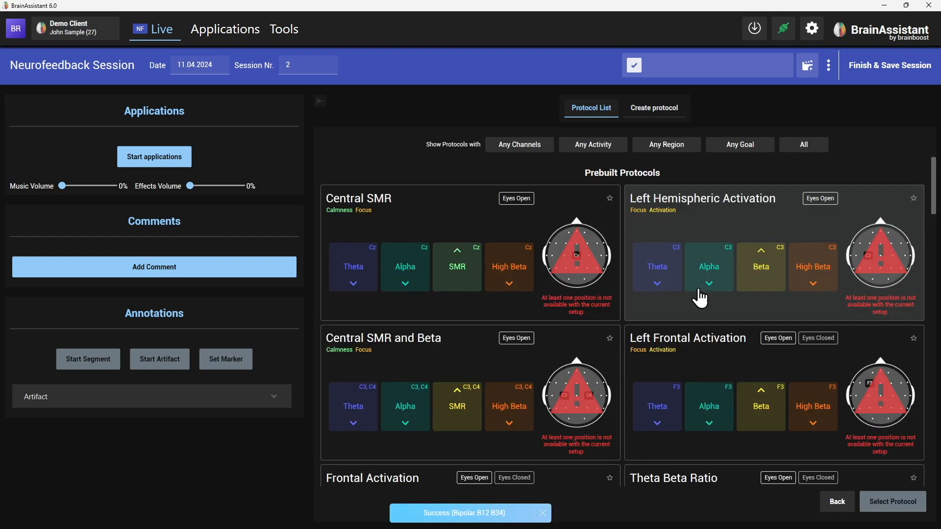
Step: Start creating a new protocol named Bipolar EMG
scroll(569, 305, down, 1)
scroll(569, 255, down, 5)
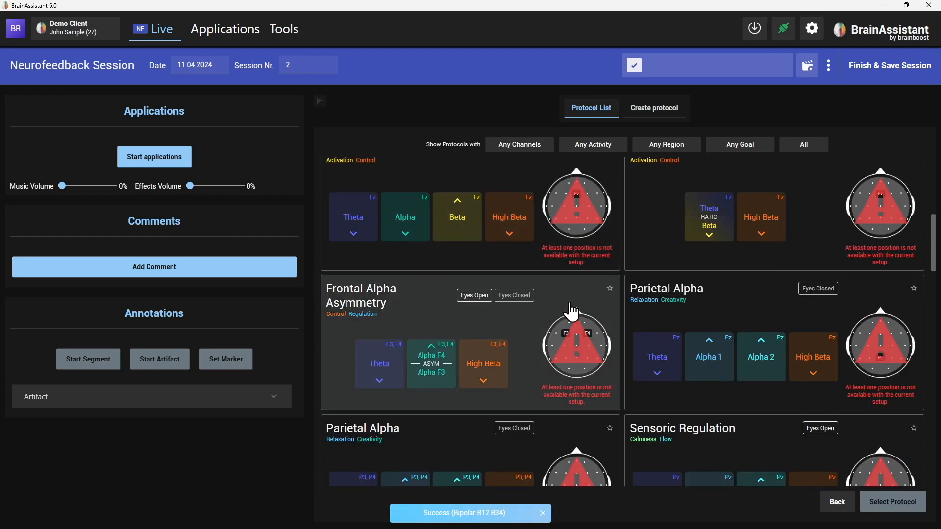
scroll(570, 314, up, 7)
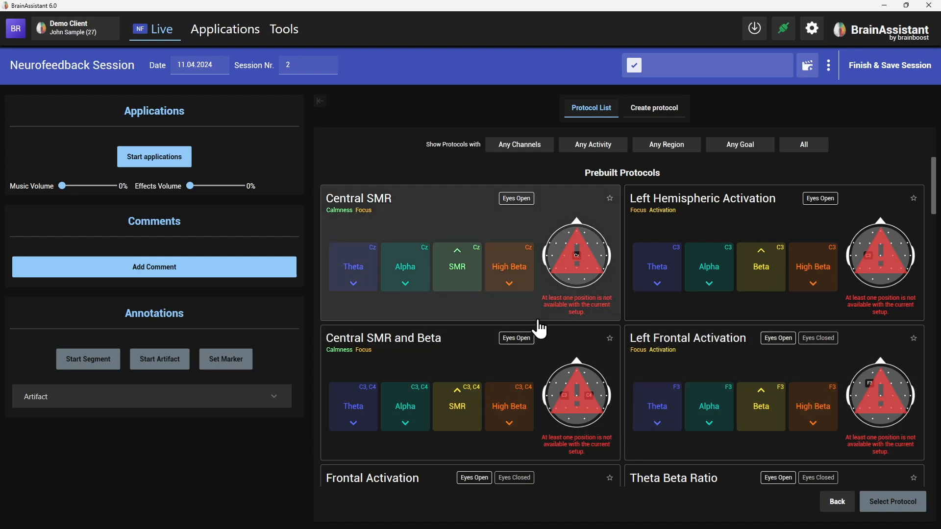
click(658, 114)
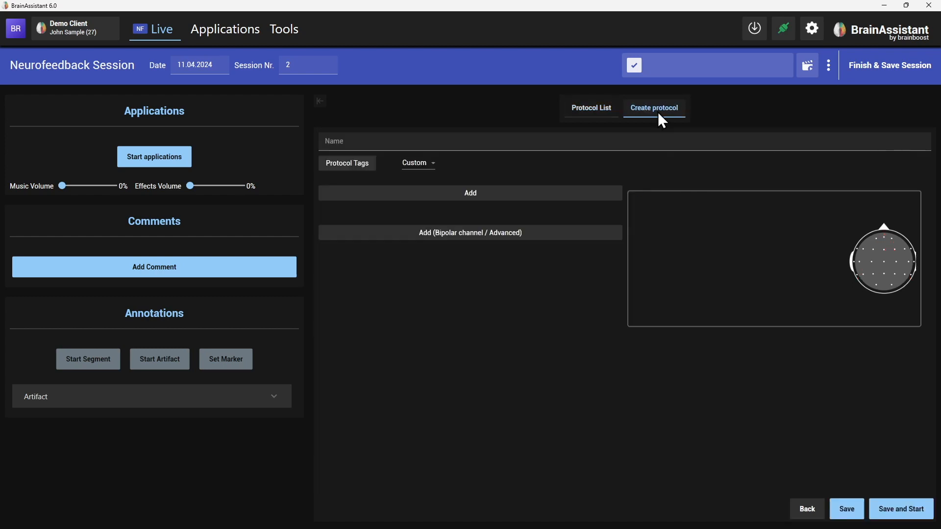
click(395, 137)
text(Bipolar EMG)
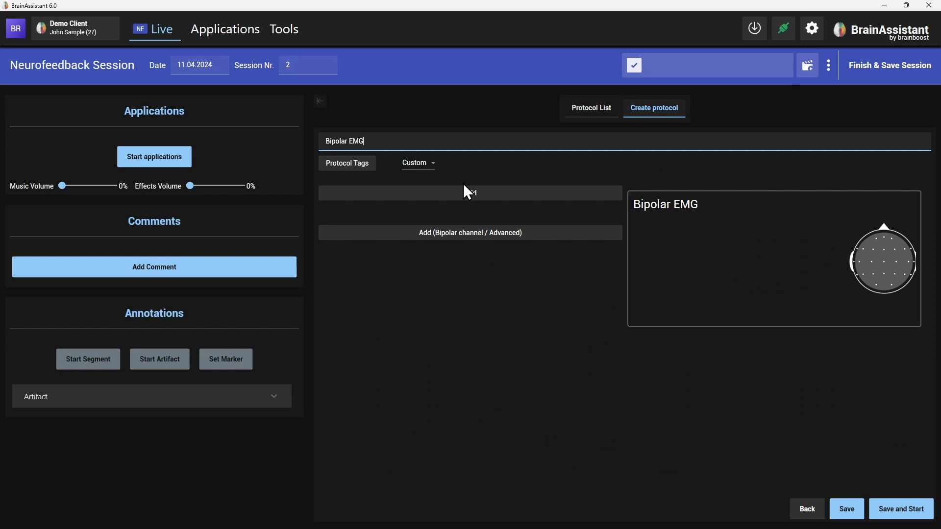
Step: Add a bipolar feedback entry using the EMG band on channel B12
click(500, 234)
click(375, 243)
scroll(380, 342, down, 2)
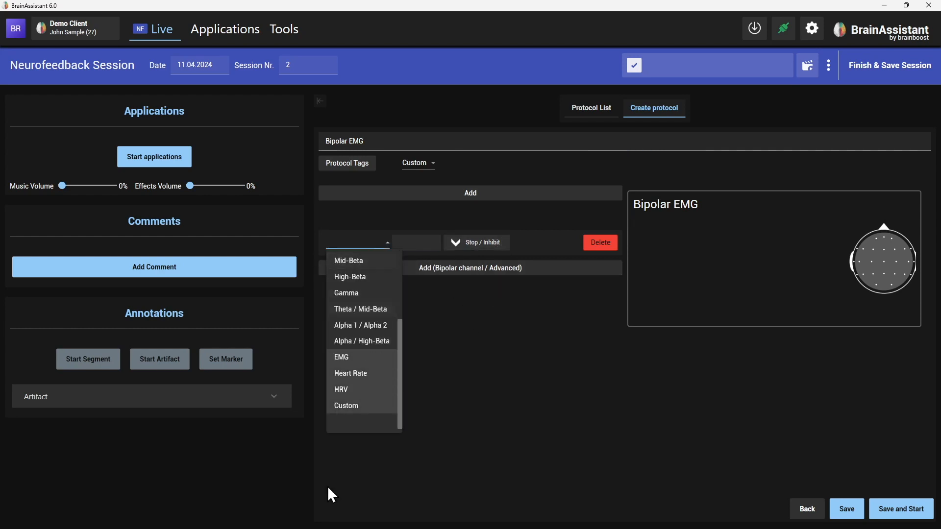
click(341, 363)
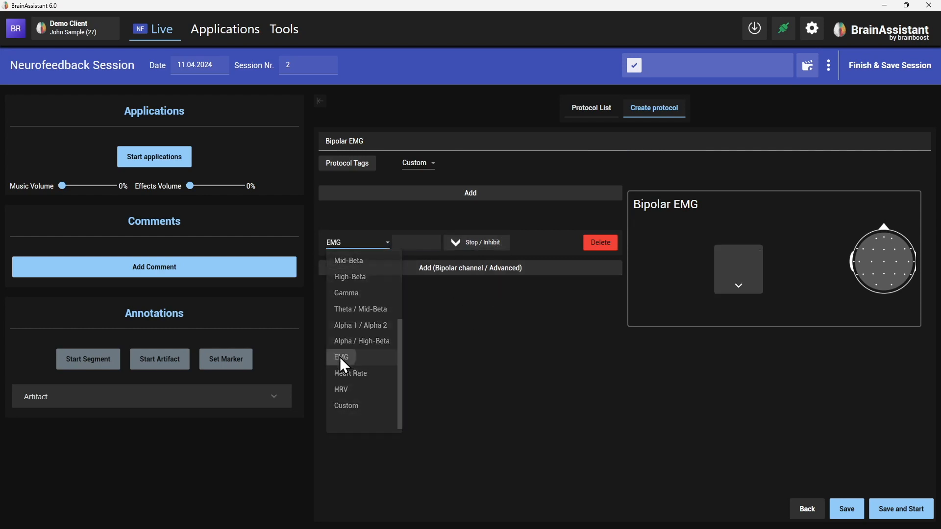
click(422, 245)
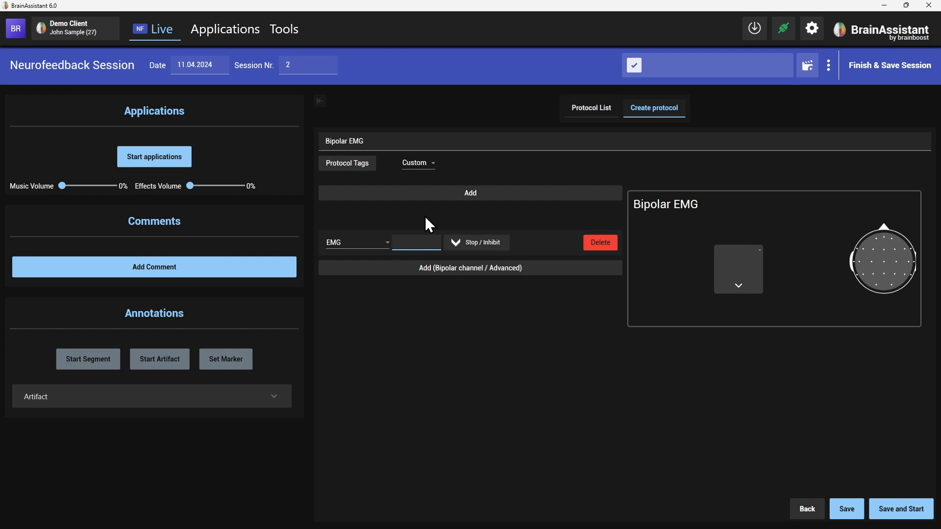
text(B12)
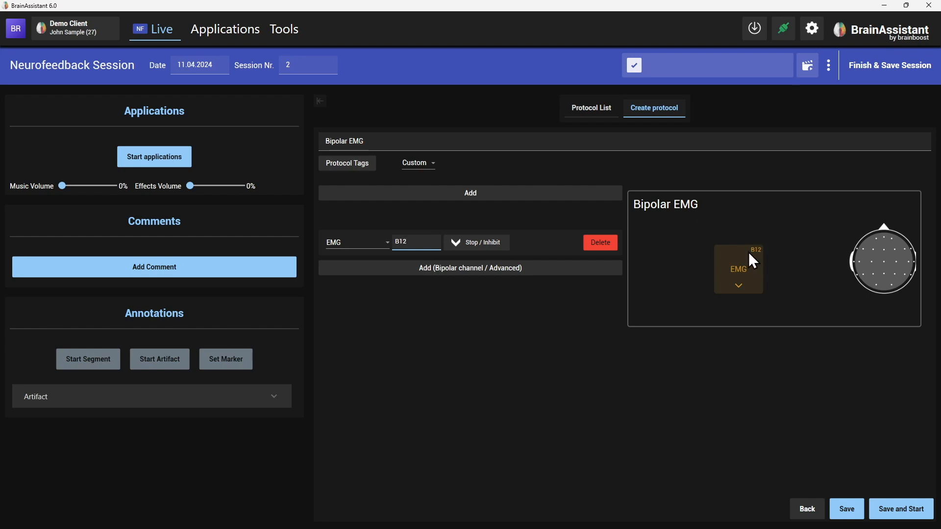
Step: Add a second bipolar EMG feedback entry on channel B34
click(515, 370)
click(434, 269)
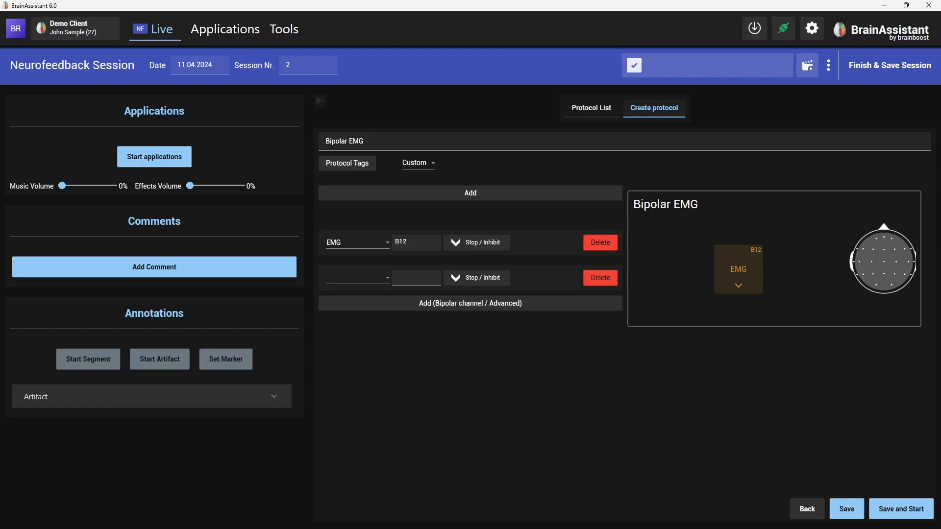
click(360, 277)
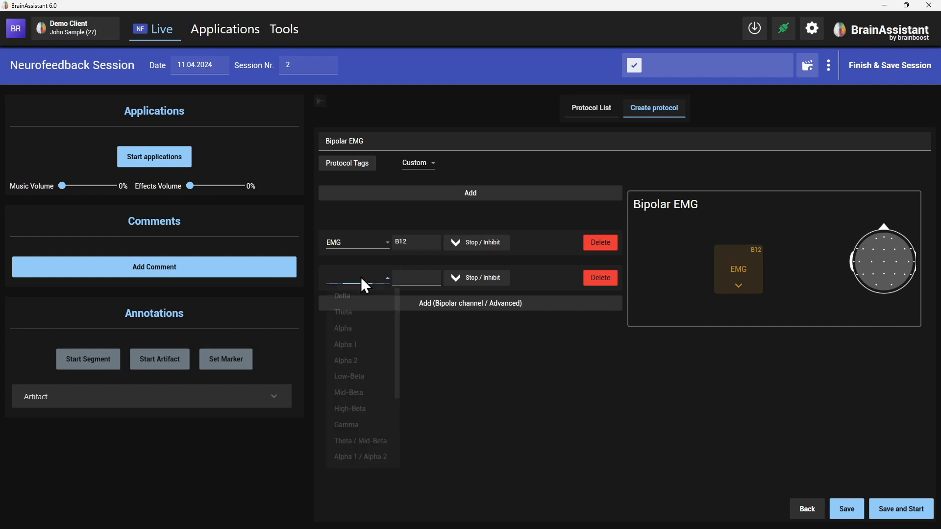
scroll(362, 416, down, 2)
click(359, 393)
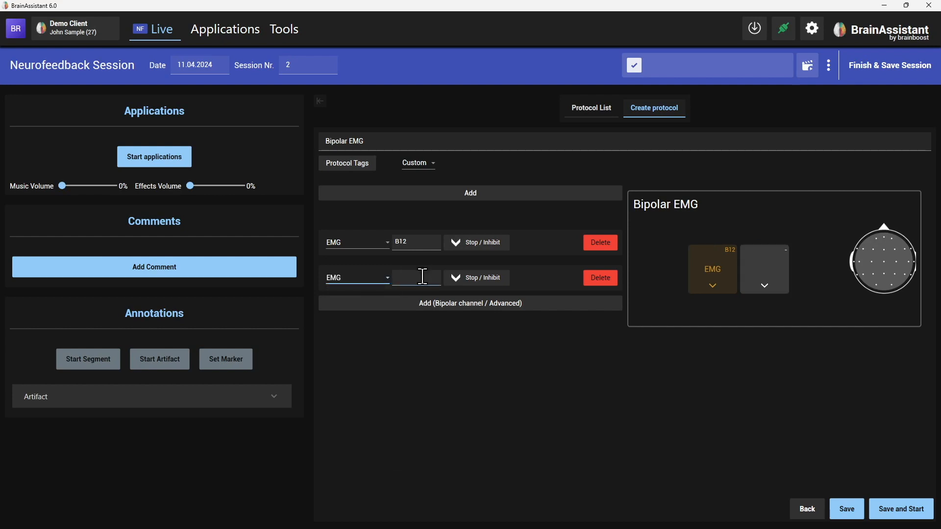
click(421, 277)
text(B)
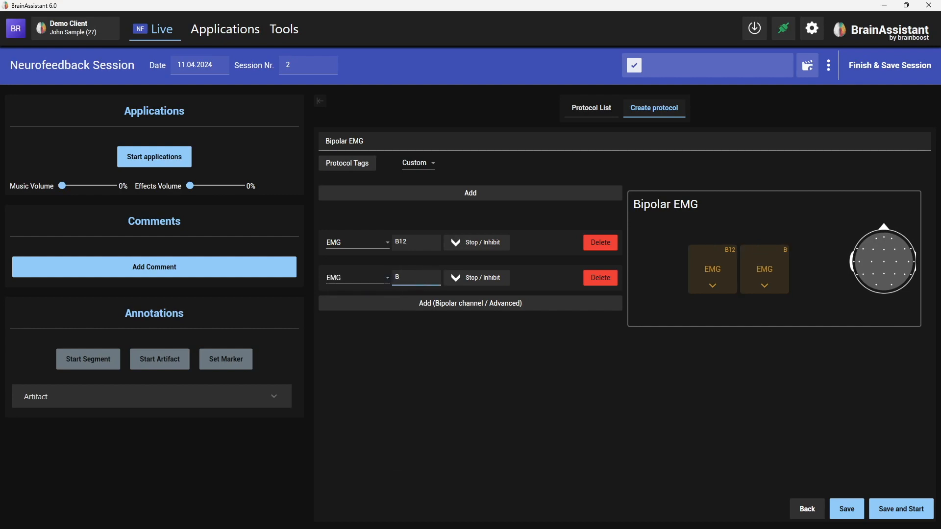
text(34)
click(614, 355)
Step: Save the Bipolar EMG protocol and find it among the custom protocols
click(846, 509)
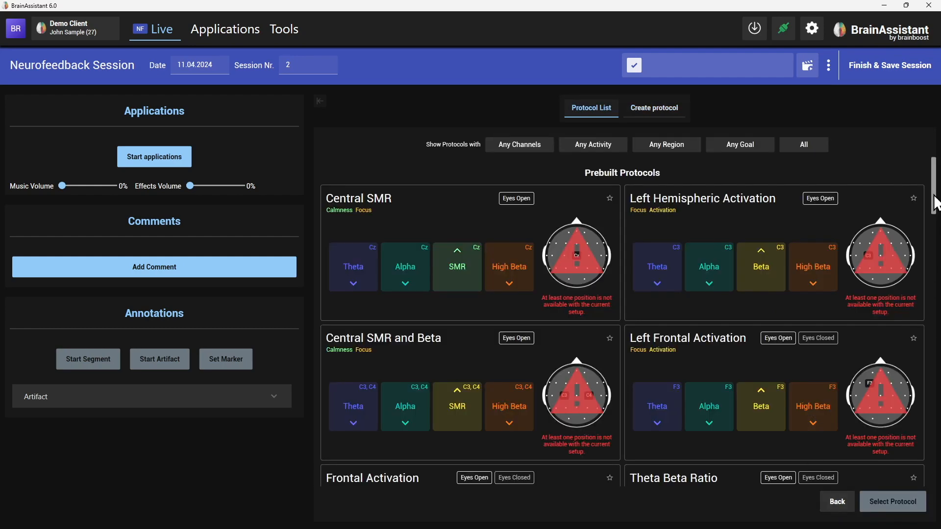
drag(934, 199, 937, 471)
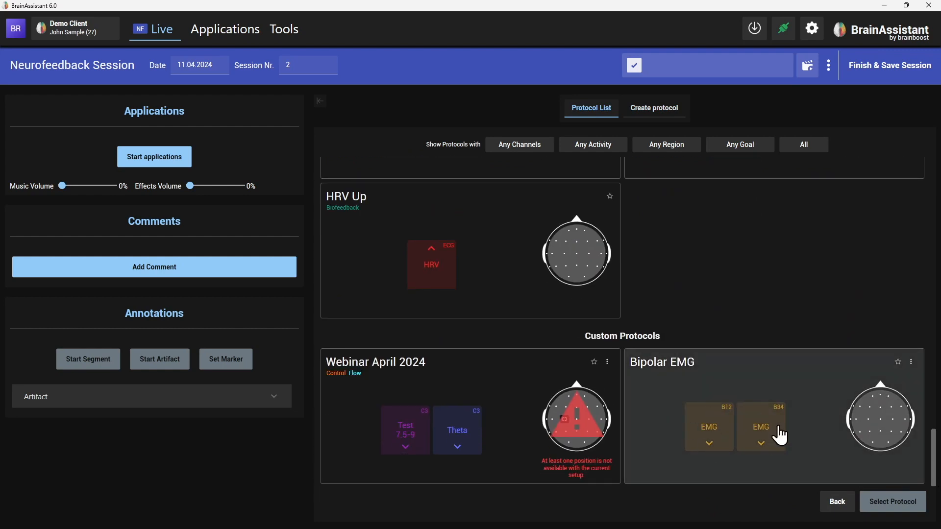
scroll(760, 274, up, 3)
scroll(783, 384, down, 3)
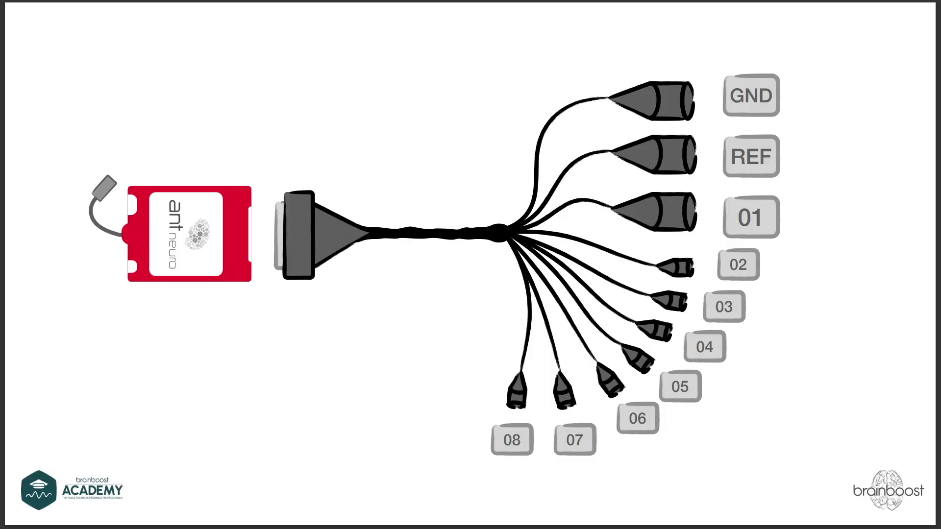
click(410, 338)
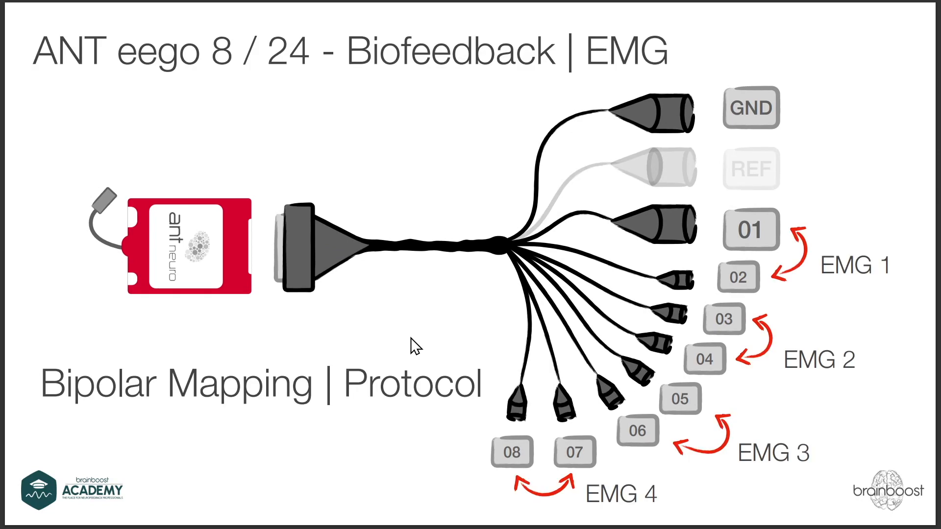